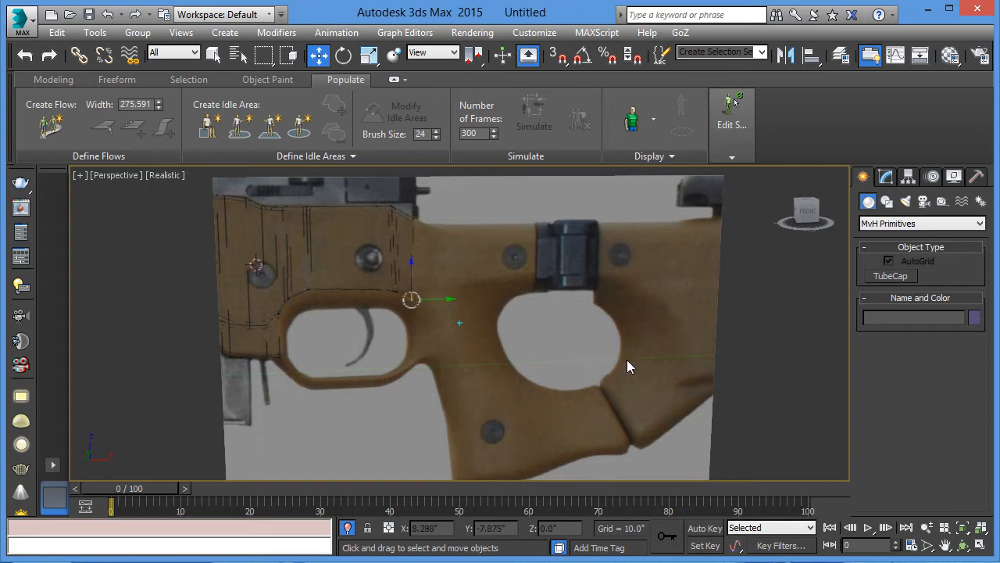
# - Create a TubeCap ring over the trigger guard opening, with outer radius about 3.65 and inner radius about 2.52
pyautogui.click(899, 277)
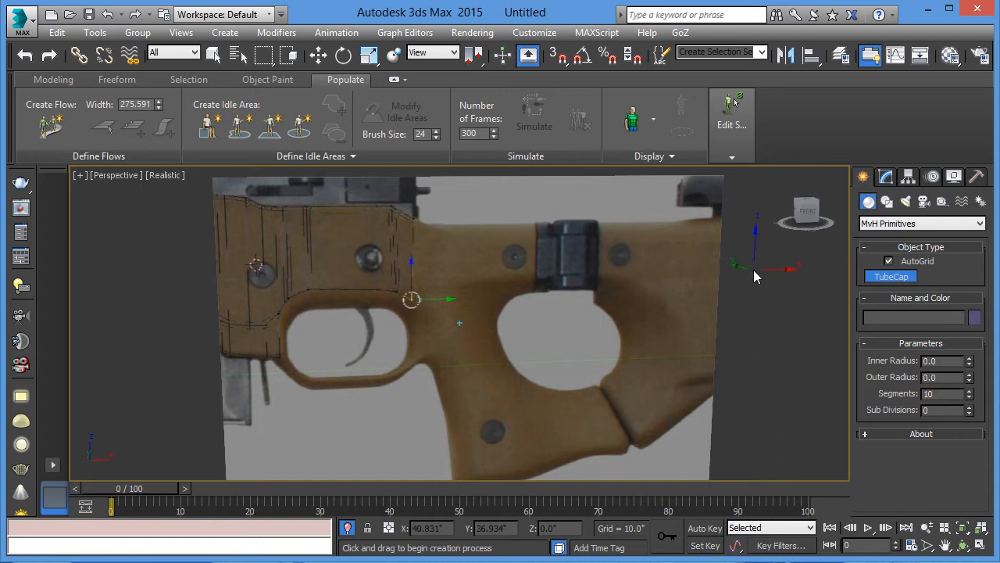
pyautogui.keyDown('alt'); pyautogui.moveTo(752, 290); pyautogui.dragTo(738, 294, button='middle'); pyautogui.keyUp('alt')
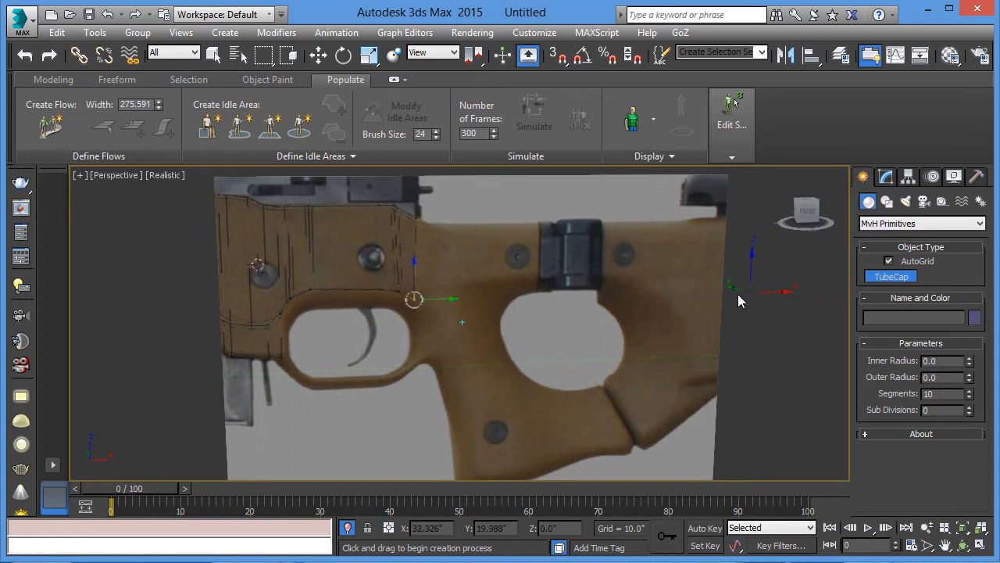
pyautogui.scroll(4, 537, 297)
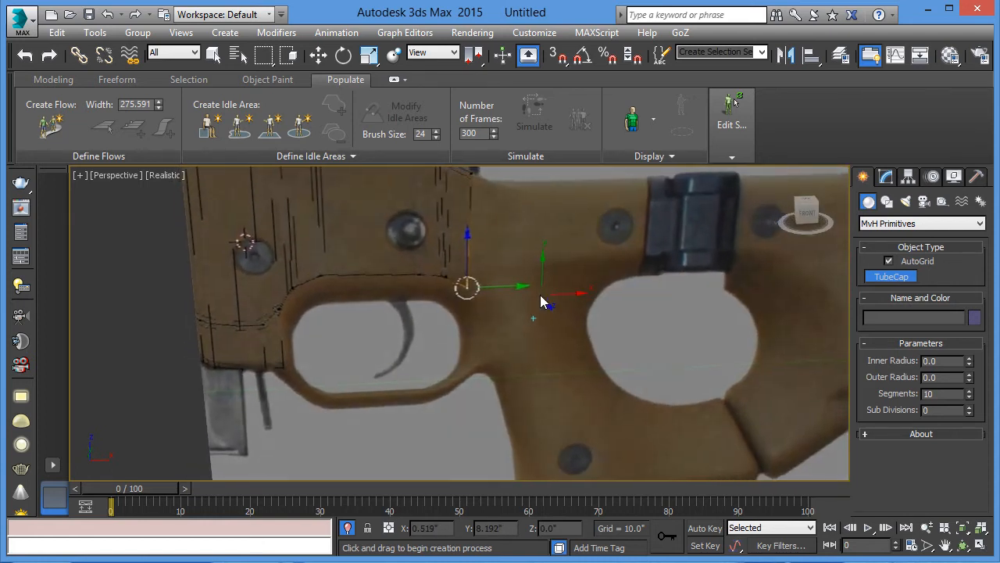
pyautogui.keyDown('alt'); pyautogui.moveTo(540, 295); pyautogui.dragTo(528, 286, button='middle'); pyautogui.keyUp('alt')
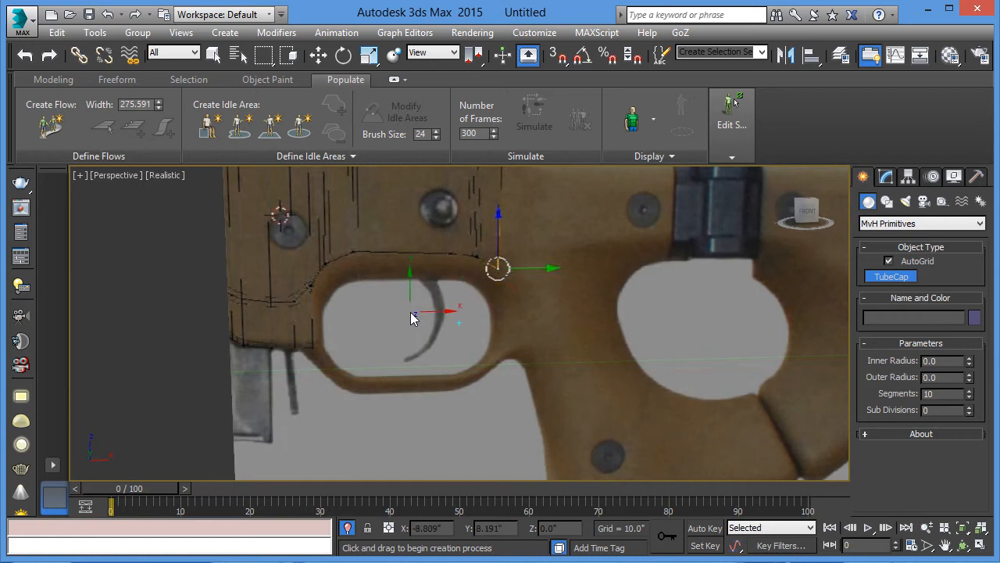
pyautogui.moveTo(447, 326); pyautogui.dragTo(519, 337)
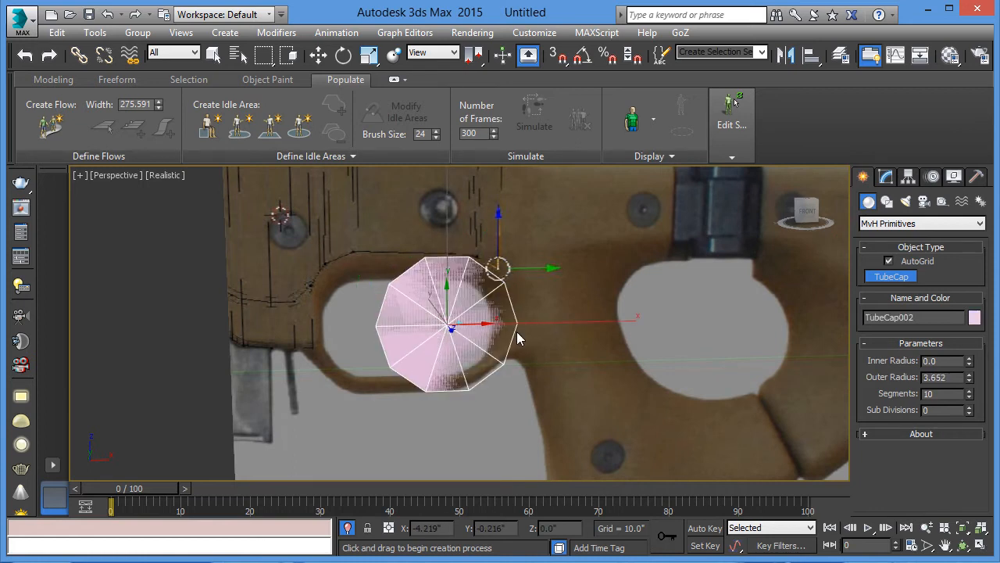
pyautogui.click(496, 329)
pyautogui.press('w')
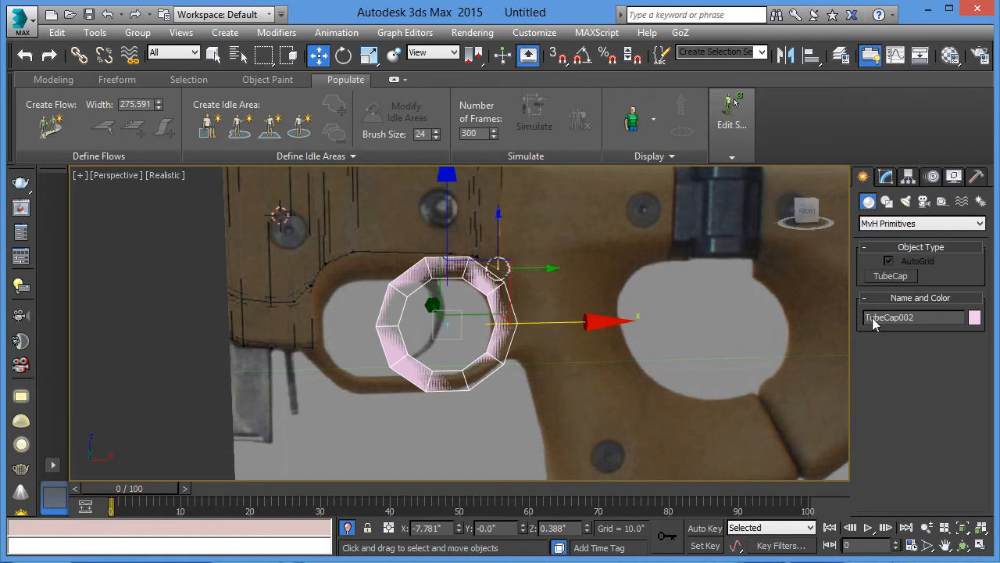
# - Set the trigger guard ring to 12 segments and convert it to an Editable Poly
pyautogui.click(887, 177)
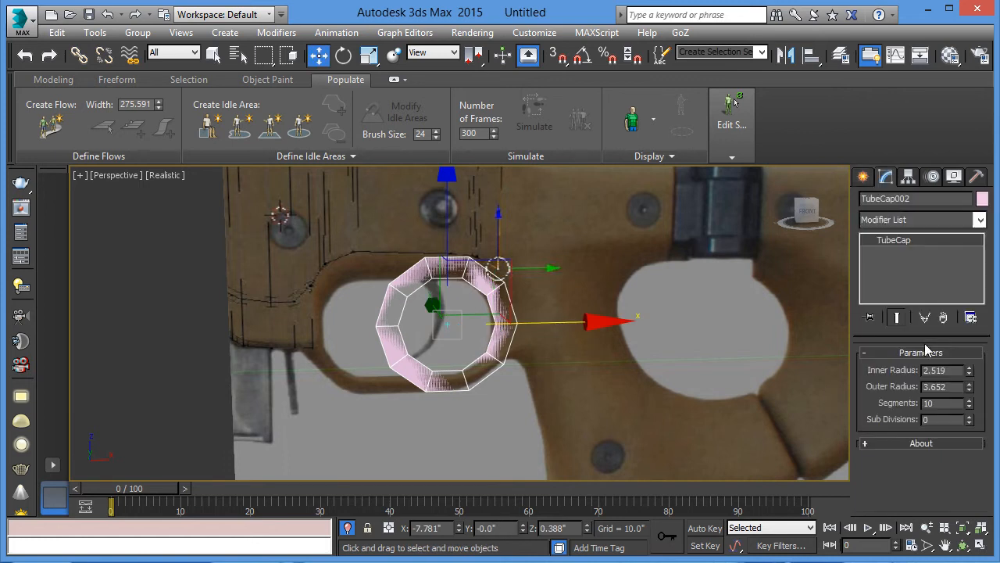
pyautogui.click(970, 400)
pyautogui.click(969, 400)
pyautogui.rightClick(893, 240)
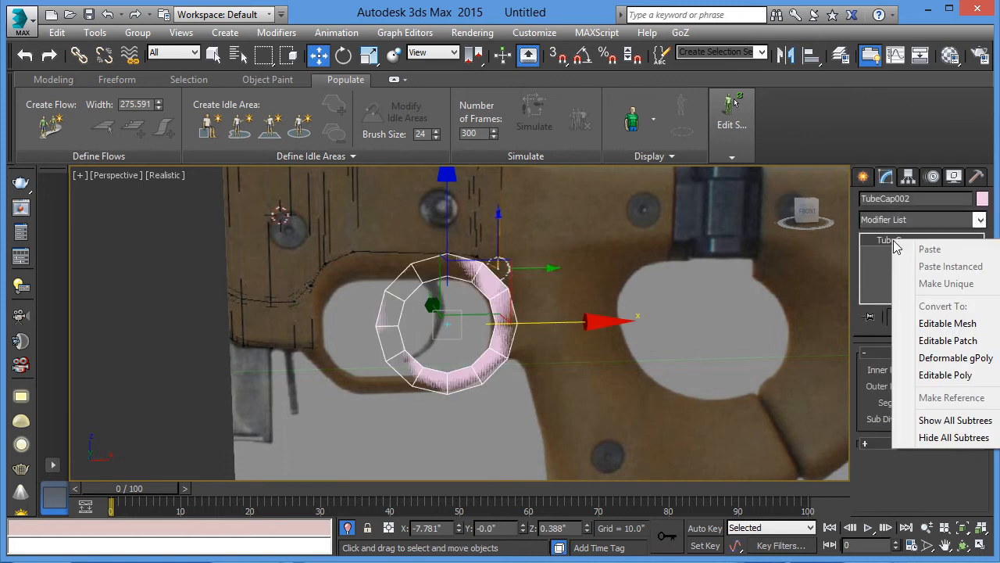
pyautogui.click(940, 375)
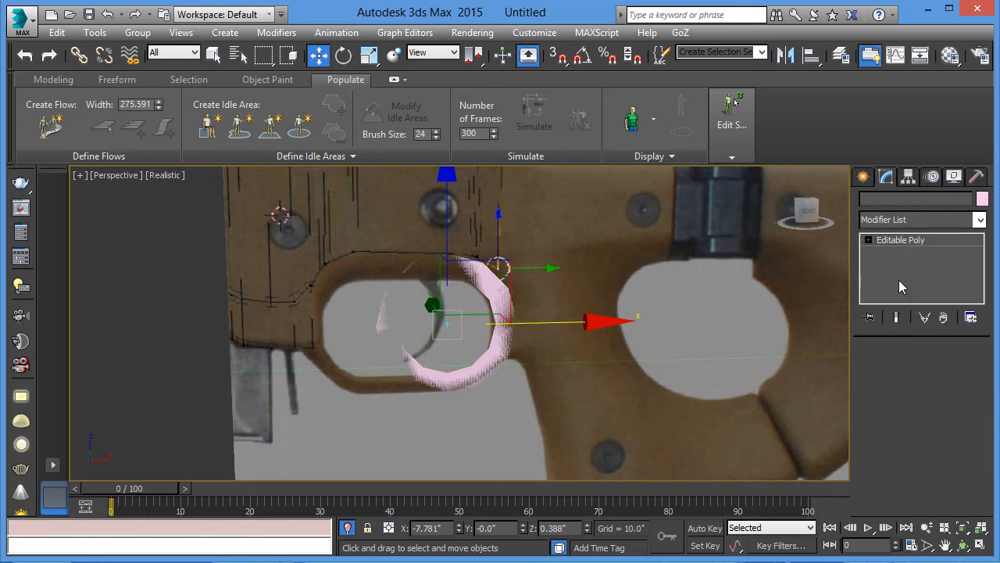
pyautogui.click(868, 240)
pyautogui.press('5')
pyautogui.moveTo(331, 386); pyautogui.dragTo(439, 436)
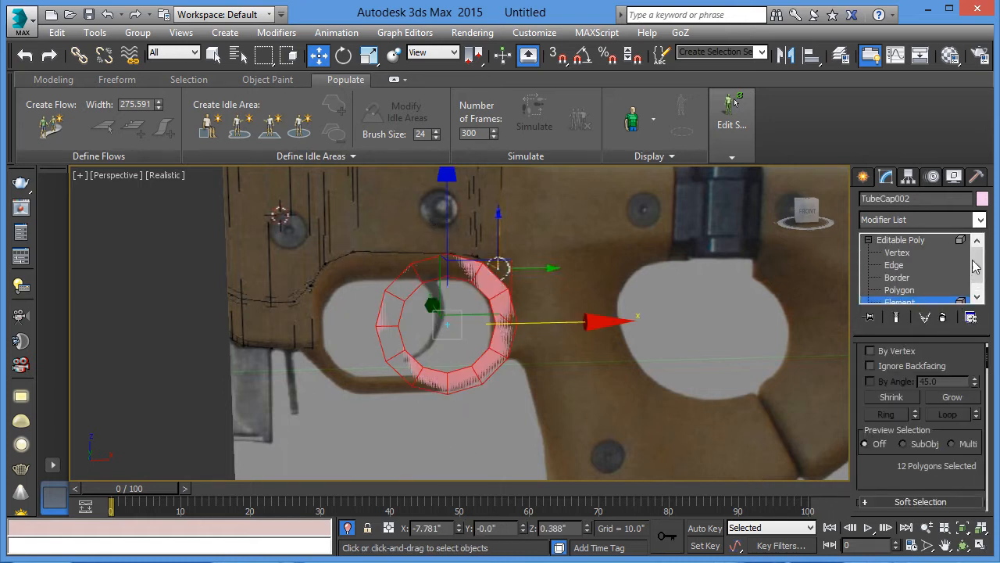
pyautogui.scroll(-1, 968, 273)
pyautogui.click(326, 249)
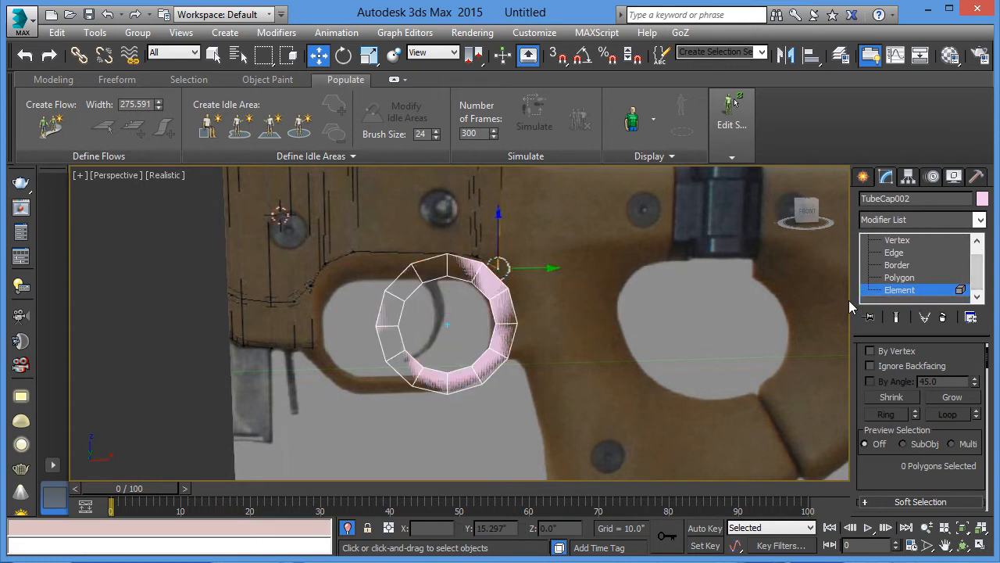
# - Detach the six polygons of the ring's left half as an element and move them to the left end of the trigger guard
pyautogui.click(902, 279)
pyautogui.moveTo(315, 213); pyautogui.dragTo(439, 406)
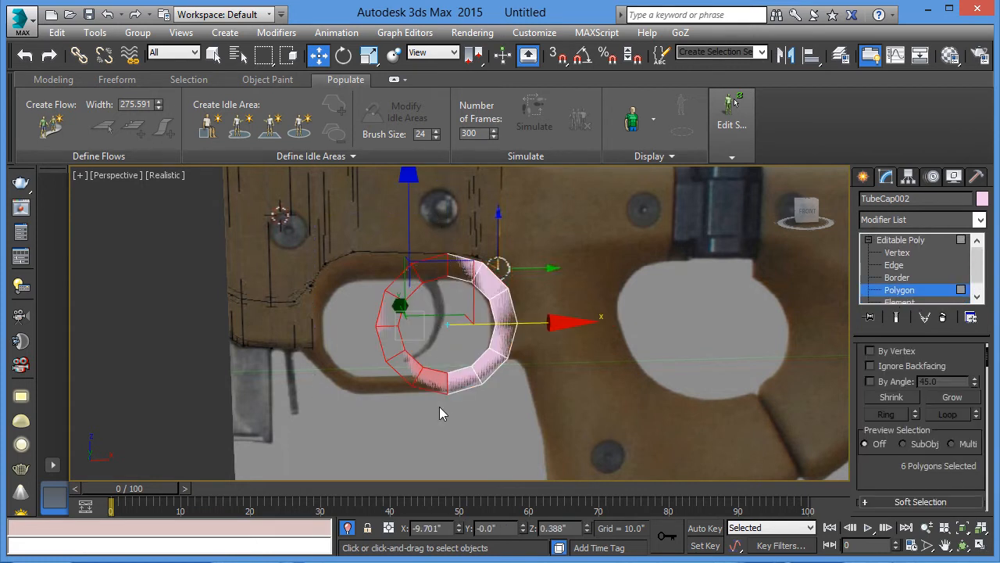
pyautogui.scroll(-3, 901, 482)
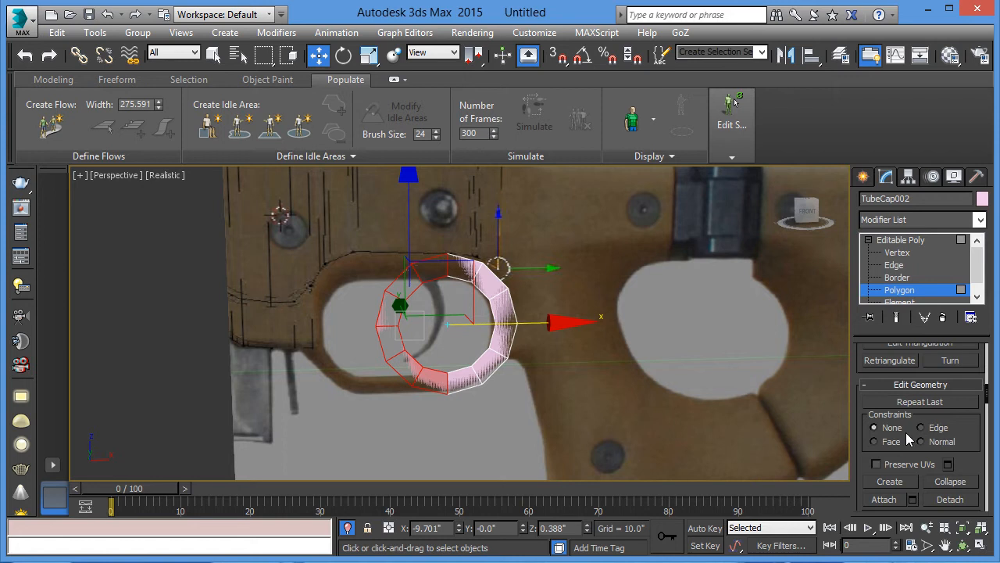
pyautogui.scroll(-2, 906, 440)
pyautogui.click(950, 475)
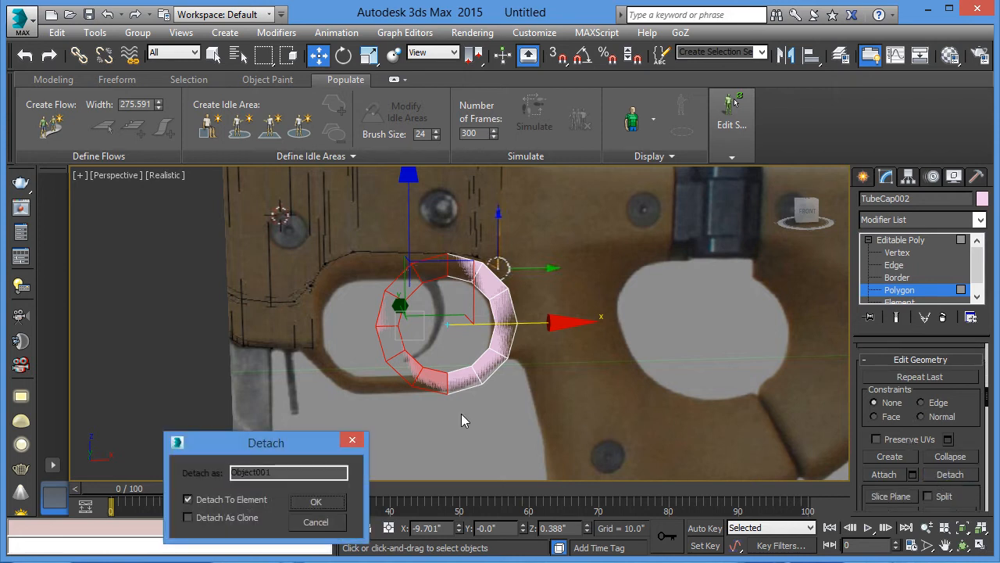
pyautogui.click(323, 512)
pyautogui.moveTo(560, 323); pyautogui.dragTo(480, 311)
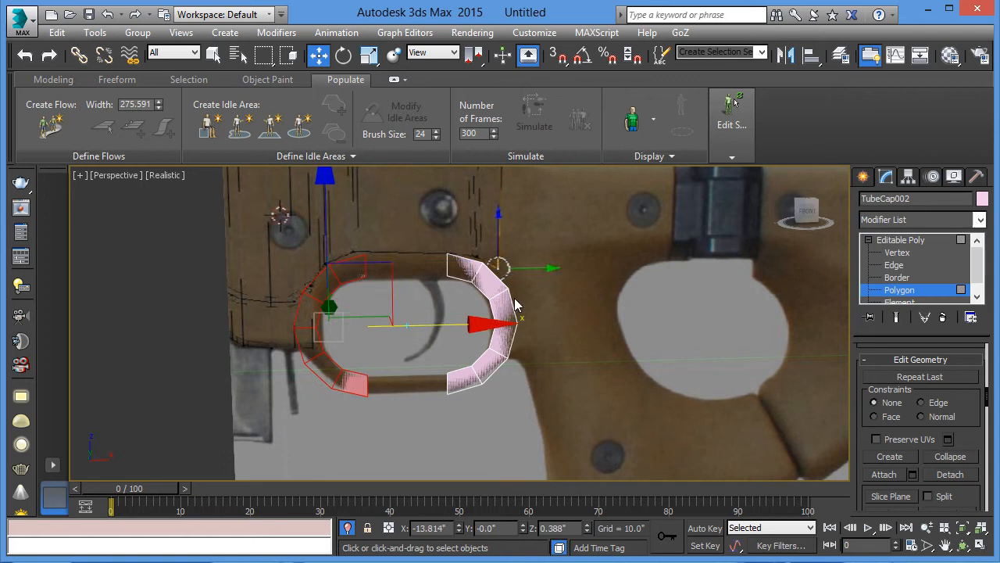
# - Bridge the upper open edges between the two ring halves with 2 segments
pyautogui.click(891, 265)
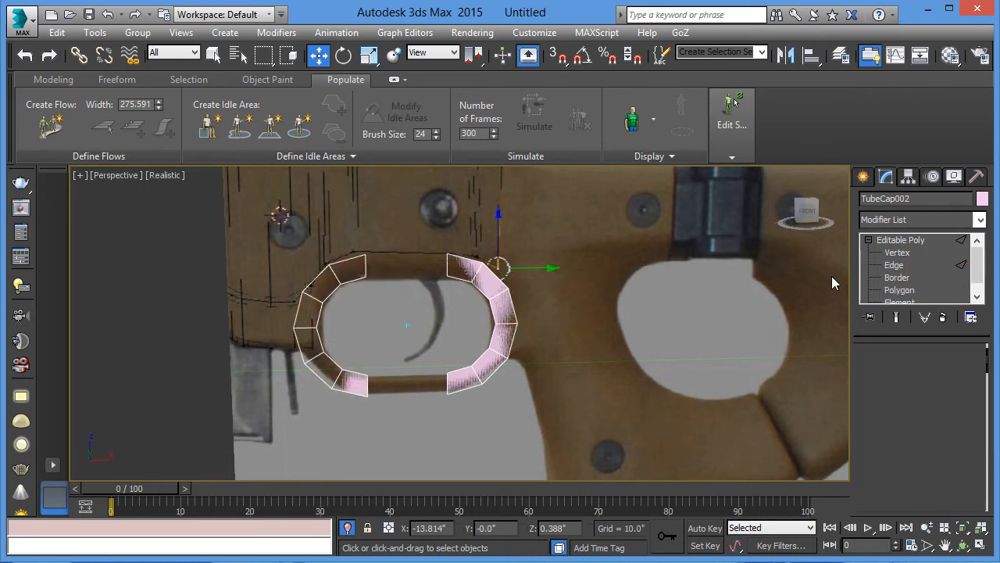
pyautogui.click(443, 268)
pyautogui.keyDown('ctrl'); pyautogui.click(364, 270); pyautogui.keyUp('ctrl')
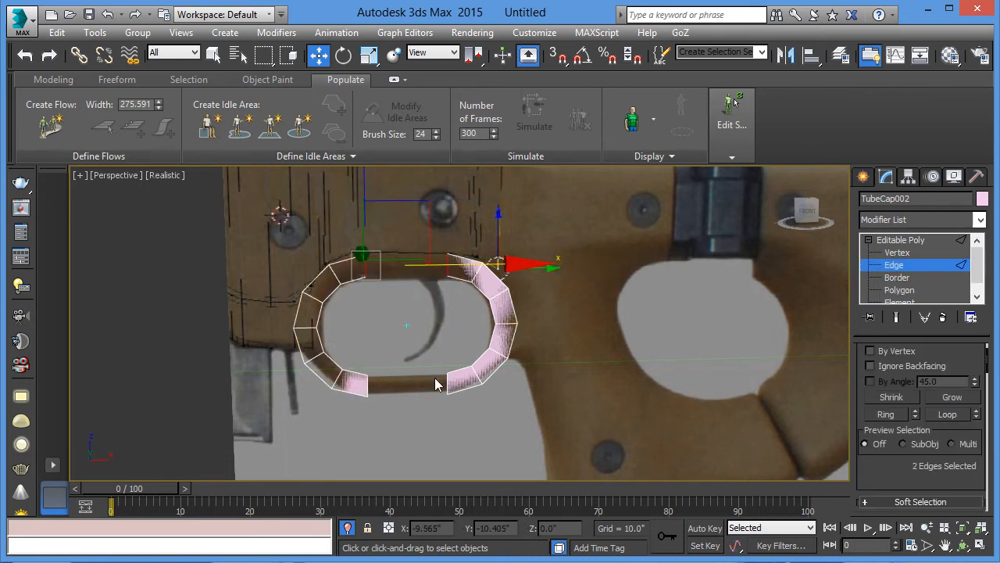
pyautogui.keyDown('ctrl'); pyautogui.click(448, 383); pyautogui.keyUp('ctrl')
pyautogui.keyDown('ctrl'); pyautogui.click(367, 384); pyautogui.keyUp('ctrl')
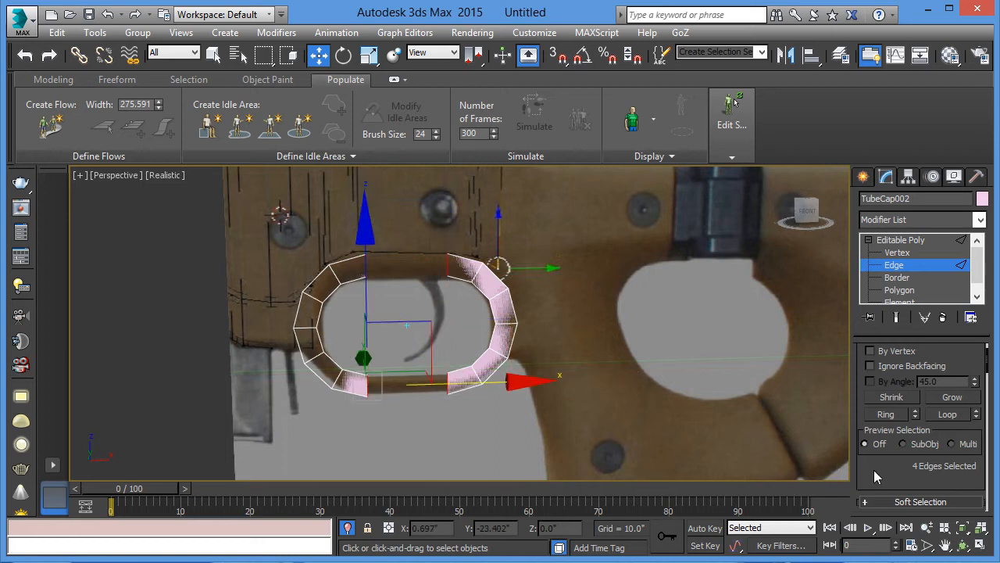
pyautogui.scroll(-10, 891, 440)
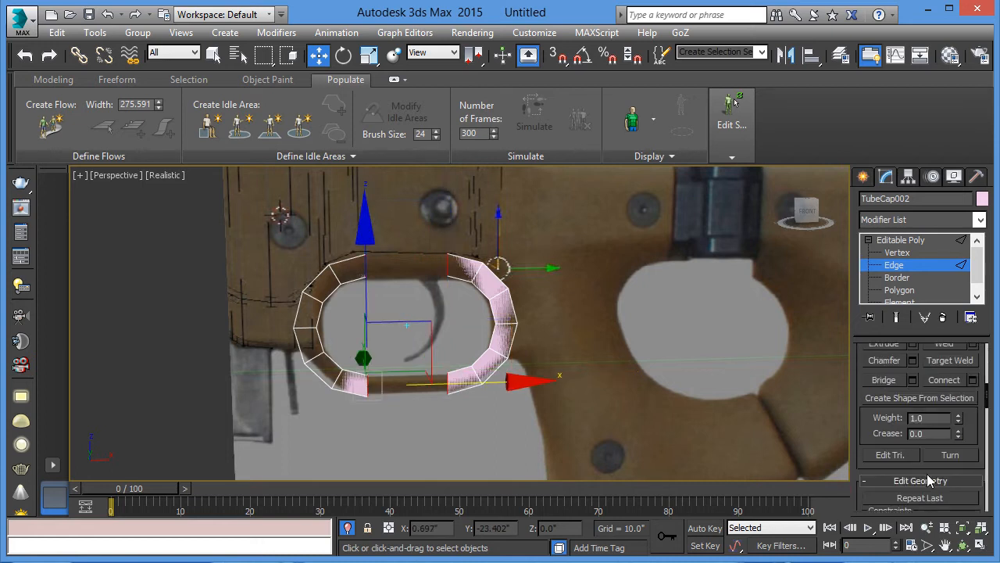
pyautogui.click(912, 380)
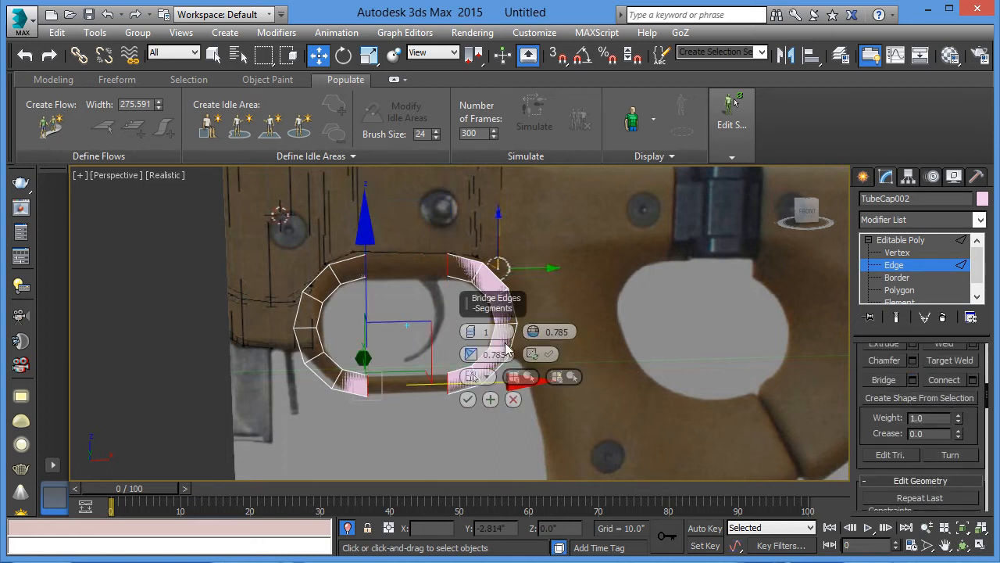
pyautogui.keyDown('alt'); pyautogui.moveTo(340, 424); pyautogui.dragTo(456, 370); pyautogui.keyUp('alt')
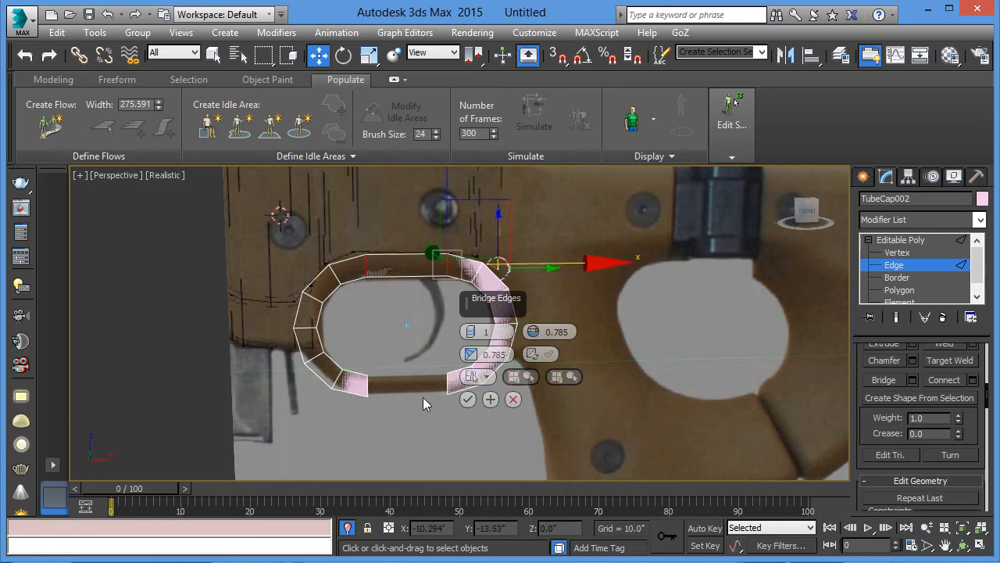
pyautogui.click(470, 328)
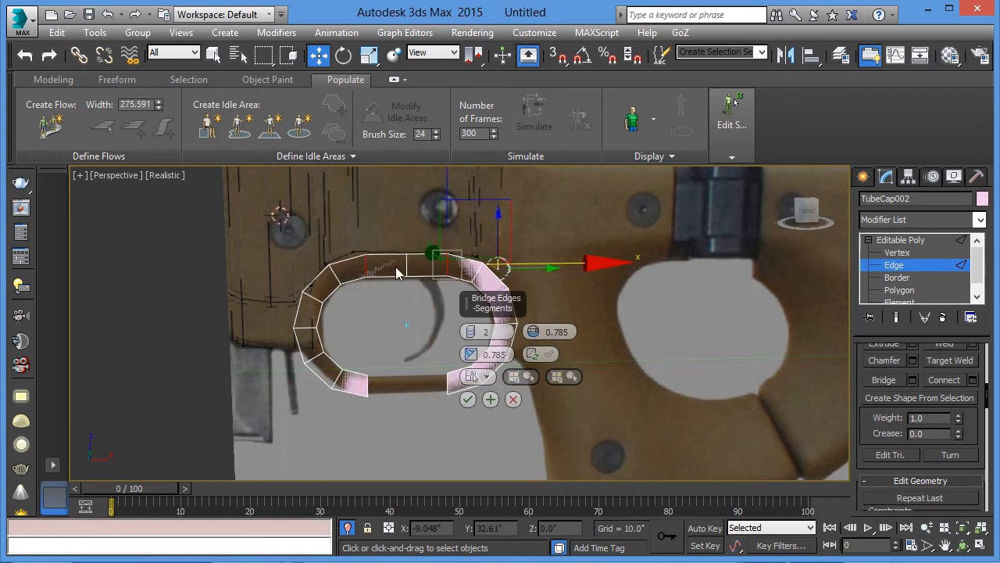
pyautogui.click(467, 400)
# - Bridge the lower open edges between the two ring halves with the same settings and leave edge editing
pyautogui.click(448, 390)
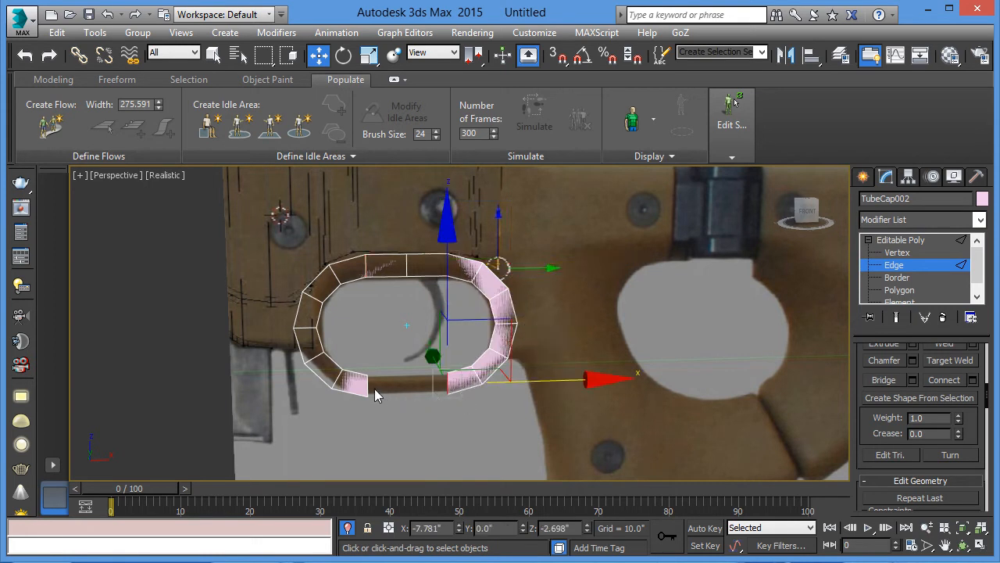
pyautogui.keyDown('ctrl'); pyautogui.click(370, 389); pyautogui.keyUp('ctrl')
pyautogui.click(892, 380)
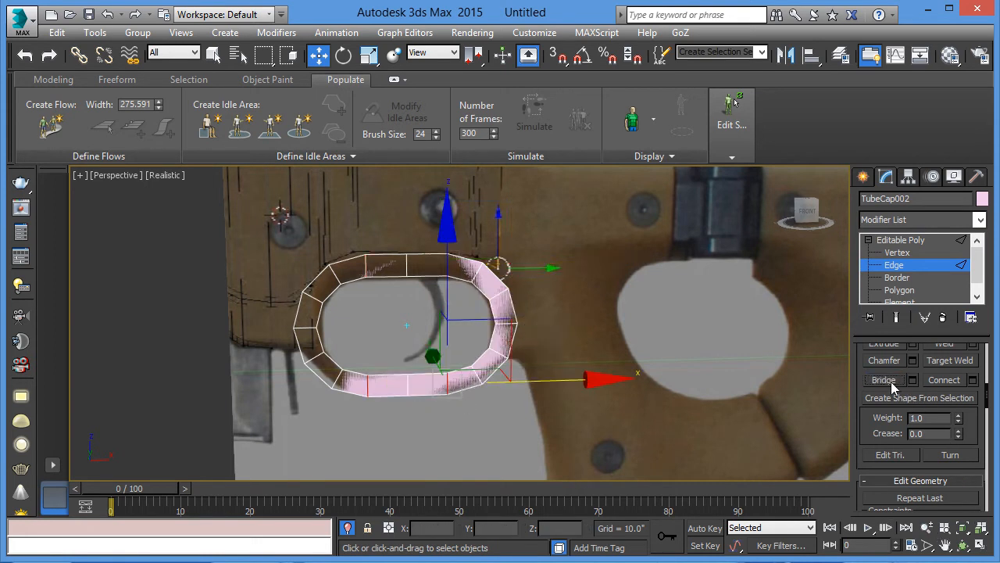
pyautogui.keyDown('alt'); pyautogui.moveTo(598, 315); pyautogui.dragTo(595, 334, button='middle'); pyautogui.keyUp('alt')
pyautogui.keyDown('alt'); pyautogui.moveTo(472, 319); pyautogui.dragTo(443, 345); pyautogui.keyUp('alt')
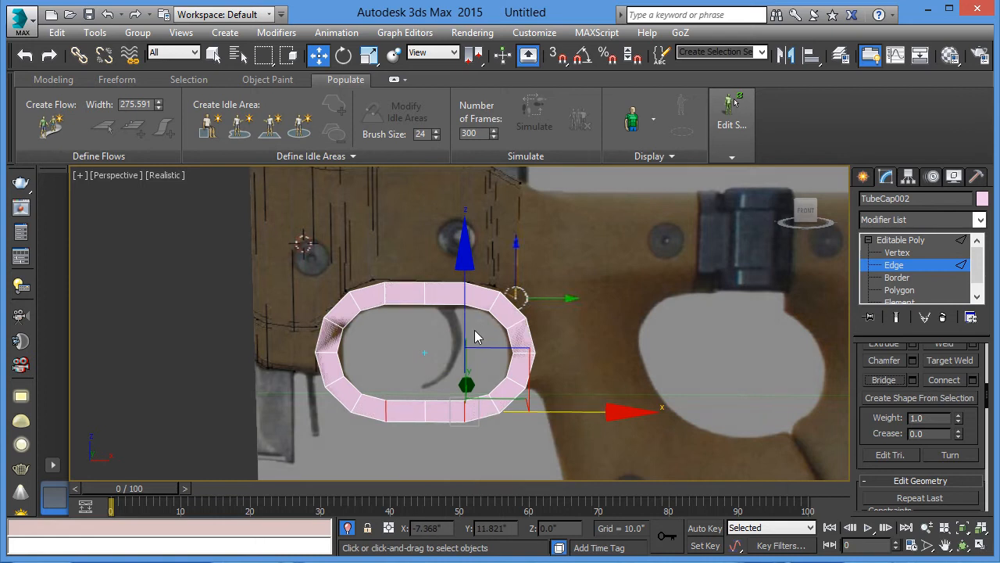
pyautogui.moveTo(475, 329)
pyautogui.keyDown('alt'); pyautogui.mouseDown(button='middle')
pyautogui.moveTo(532, 238)
pyautogui.moveTo(439, 269)
pyautogui.mouseUp(button='middle'); pyautogui.keyUp('alt')
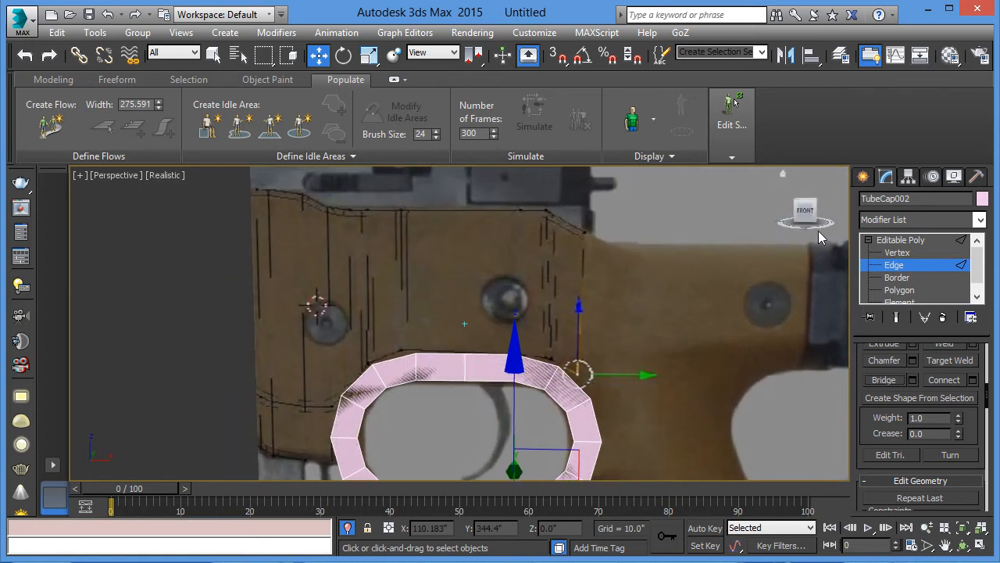
pyautogui.moveTo(819, 227); pyautogui.dragTo(875, 246)
pyautogui.click(901, 242)
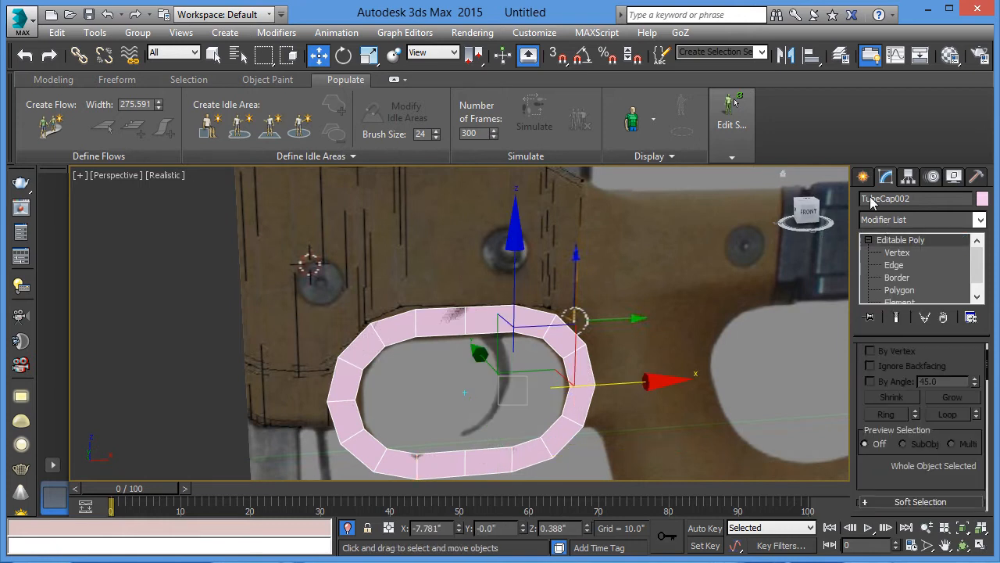
# - Create a TubeCap around the bolt above the trigger guard, with outer radius about 1.52 and inner radius about 1.03
pyautogui.click(863, 178)
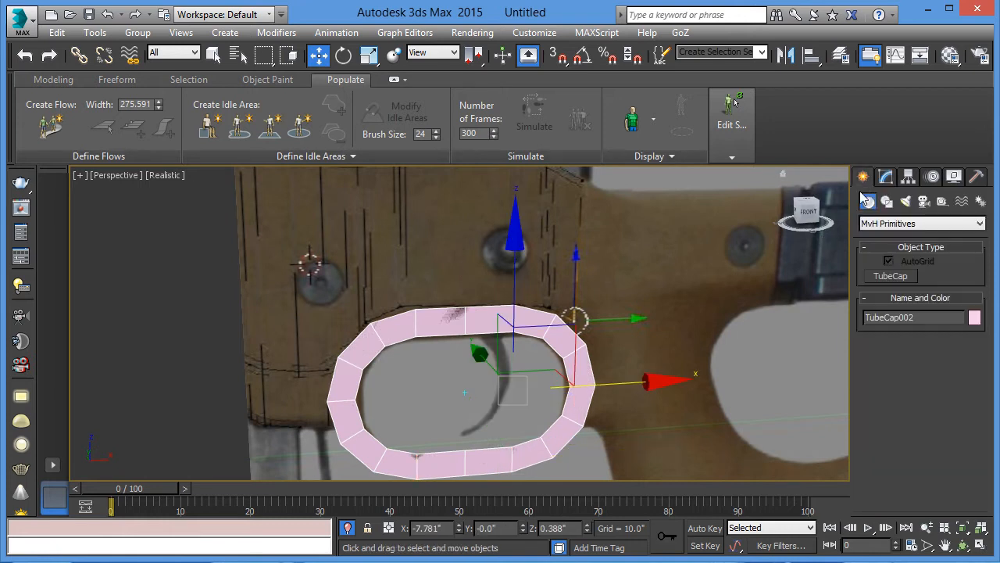
pyautogui.click(891, 276)
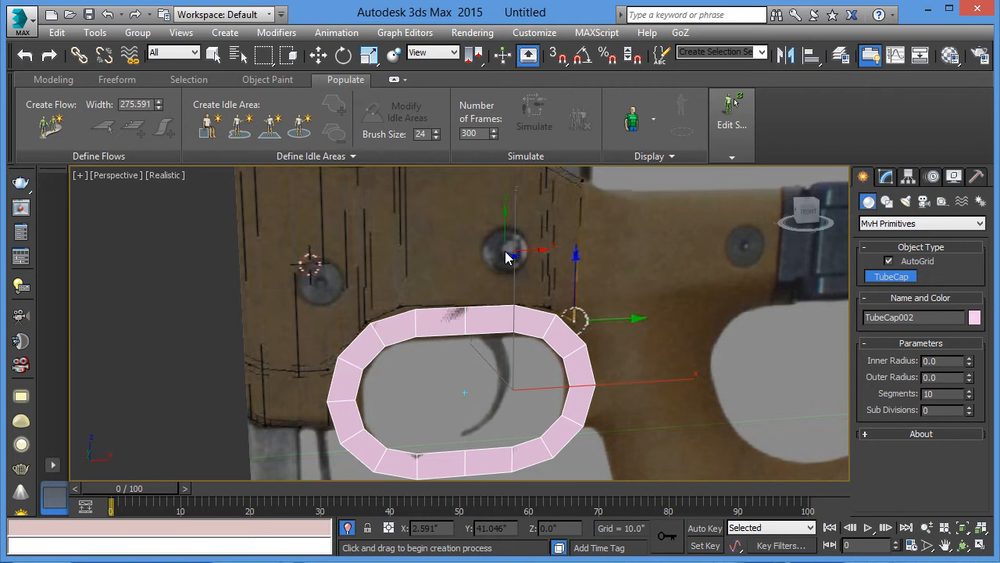
pyautogui.keyDown('alt'); pyautogui.moveTo(504, 250); pyautogui.dragTo(505, 252, button='middle'); pyautogui.keyUp('alt')
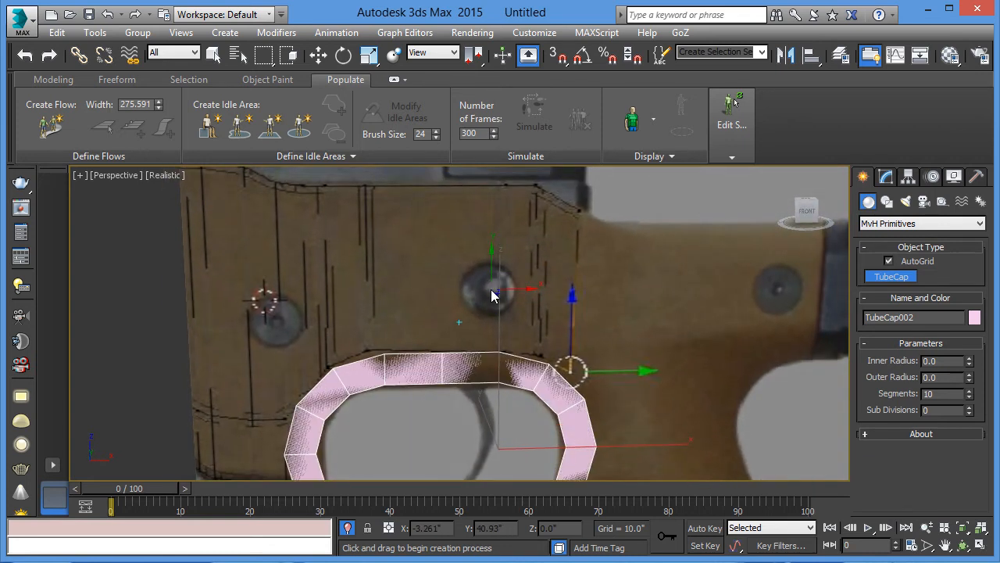
pyautogui.moveTo(489, 289); pyautogui.dragTo(530, 297)
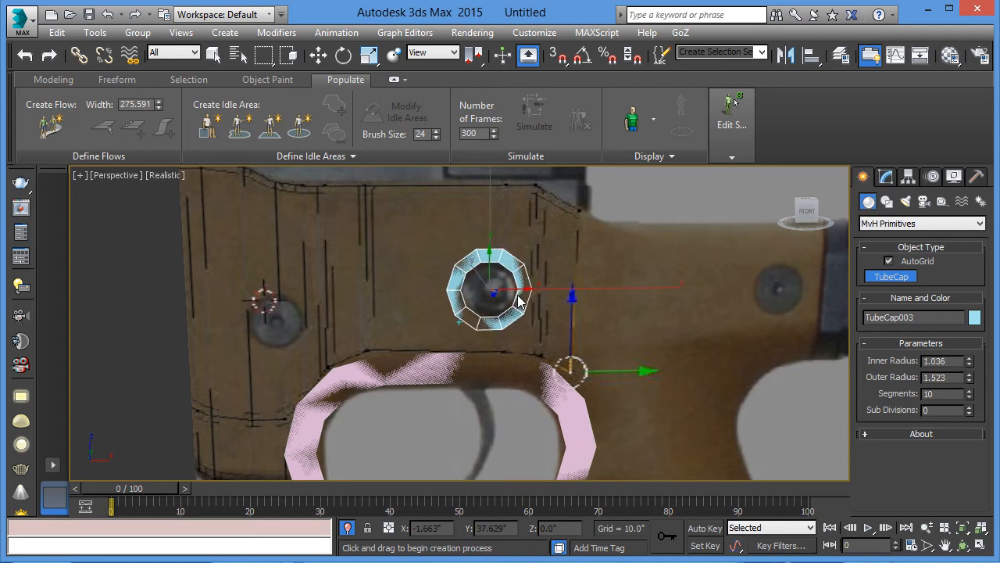
pyautogui.click(519, 291)
pyautogui.press('w')
# - Set the bolt ring's segments to 8
pyautogui.click(885, 177)
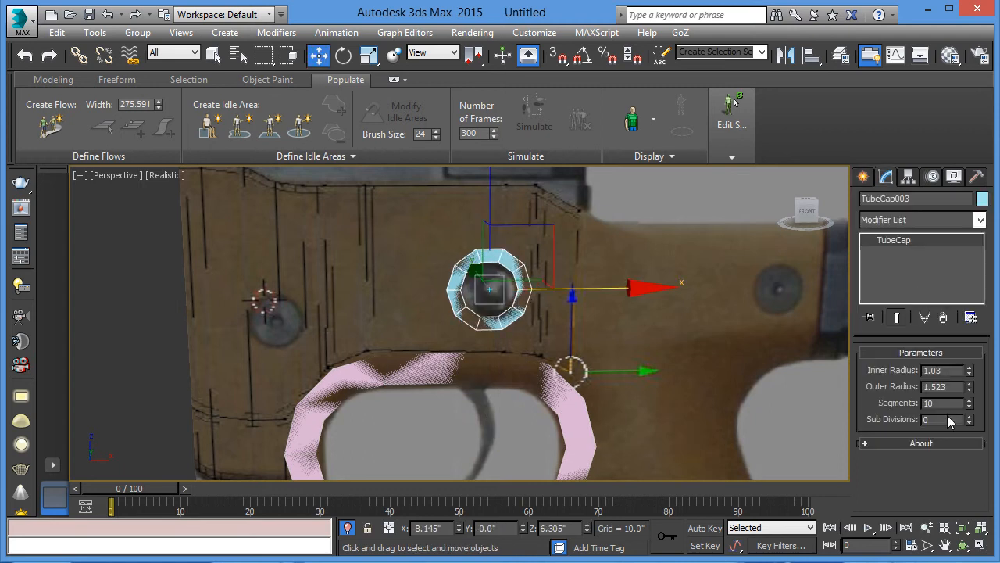
pyautogui.click(969, 405)
pyautogui.click(969, 407)
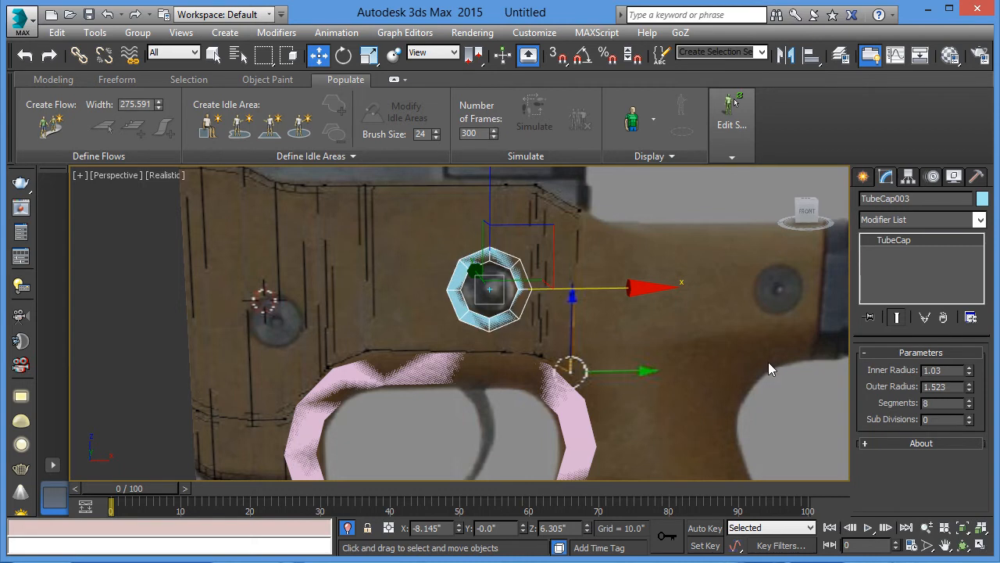
# - Clone the bolt ring as a single copy, position it over the neighbouring bolt on the left, and show the viewport in wireframe
pyautogui.moveTo(609, 295)
pyautogui.keyDown('shift'); pyautogui.mouseDown()
pyautogui.moveTo(386, 287)
pyautogui.moveTo(402, 292)
pyautogui.mouseUp(); pyautogui.keyUp('shift')
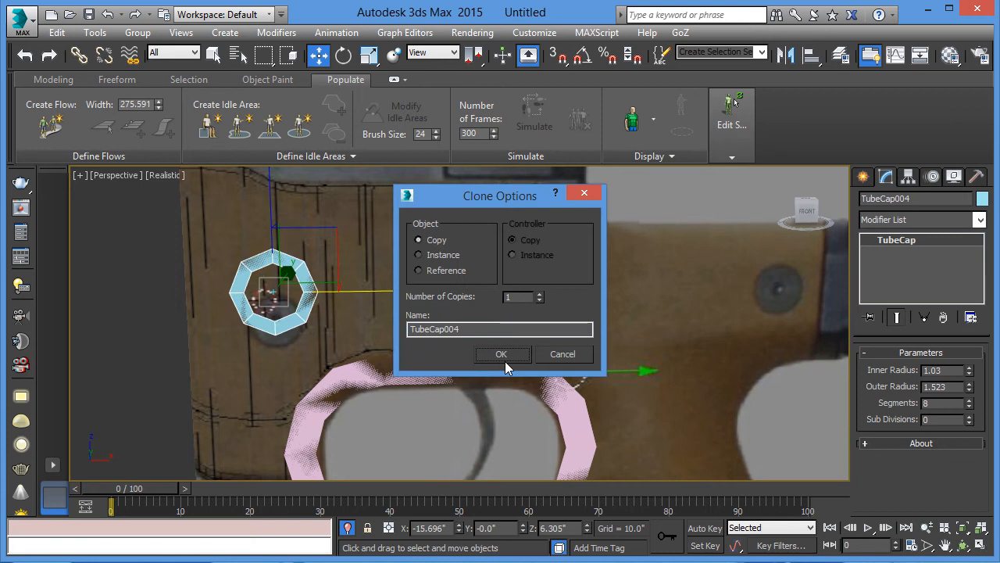
pyautogui.click(505, 359)
pyautogui.moveTo(270, 202)
pyautogui.mouseDown()
pyautogui.moveTo(273, 234)
pyautogui.moveTo(282, 232)
pyautogui.mouseUp()
pyautogui.press('F3')
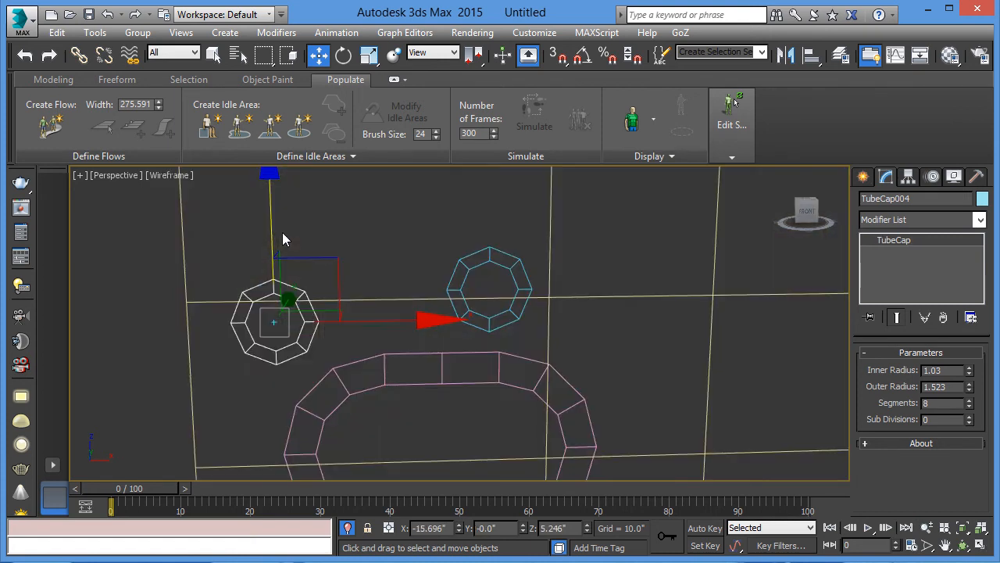
# - Attach both bolt rings to the trigger guard ring's editable poly and return the viewport to shaded display
pyautogui.moveTo(465, 314); pyautogui.dragTo(474, 269, button='middle')
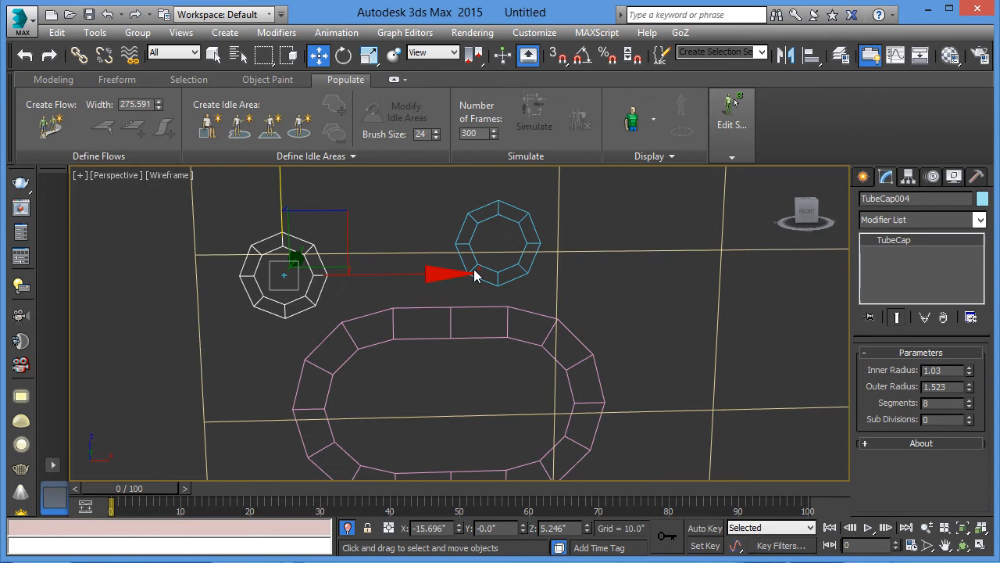
pyautogui.click(472, 314)
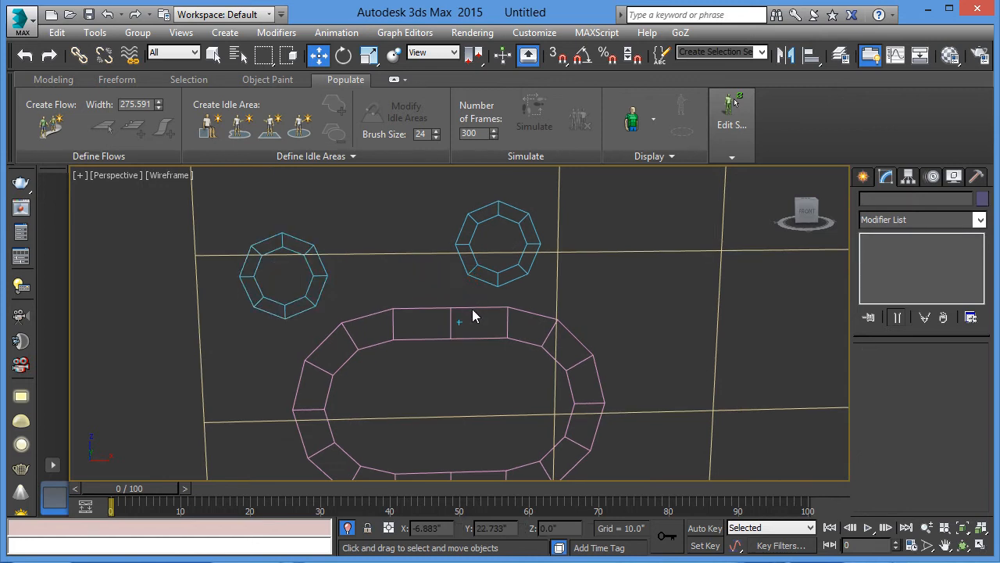
pyautogui.click(510, 327)
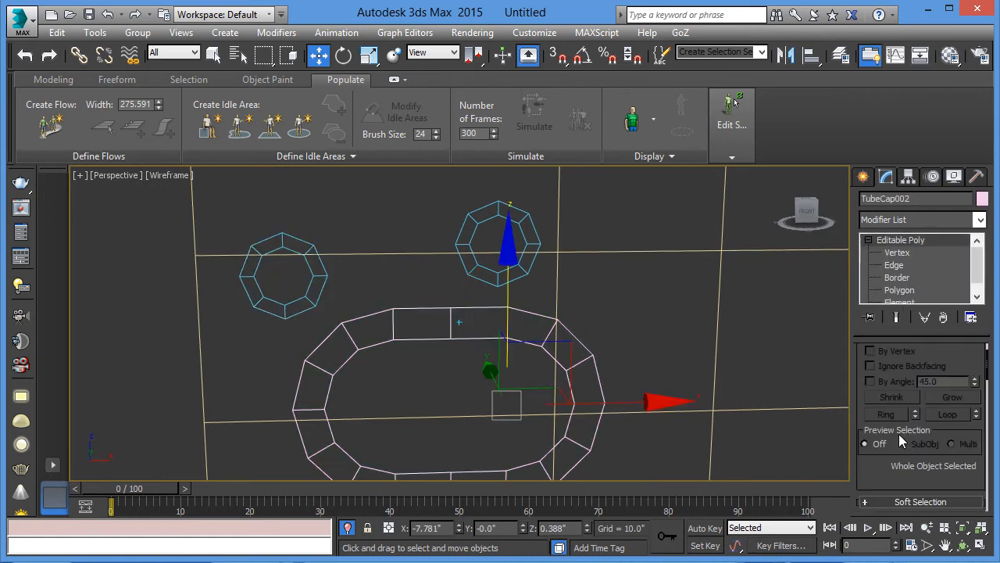
pyautogui.scroll(-5, 899, 442)
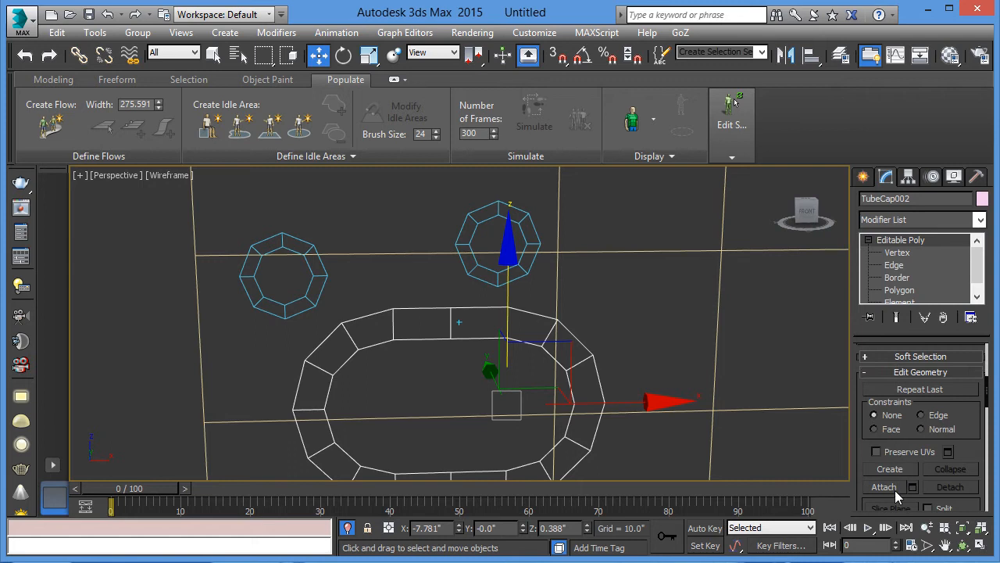
pyautogui.click(885, 487)
pyautogui.click(527, 272)
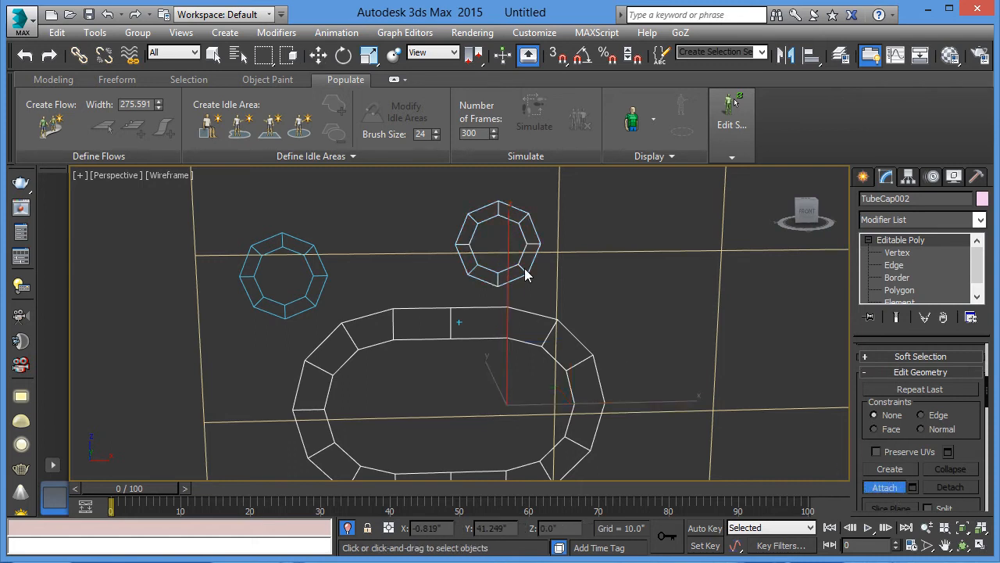
pyautogui.click(324, 287)
pyautogui.click(883, 488)
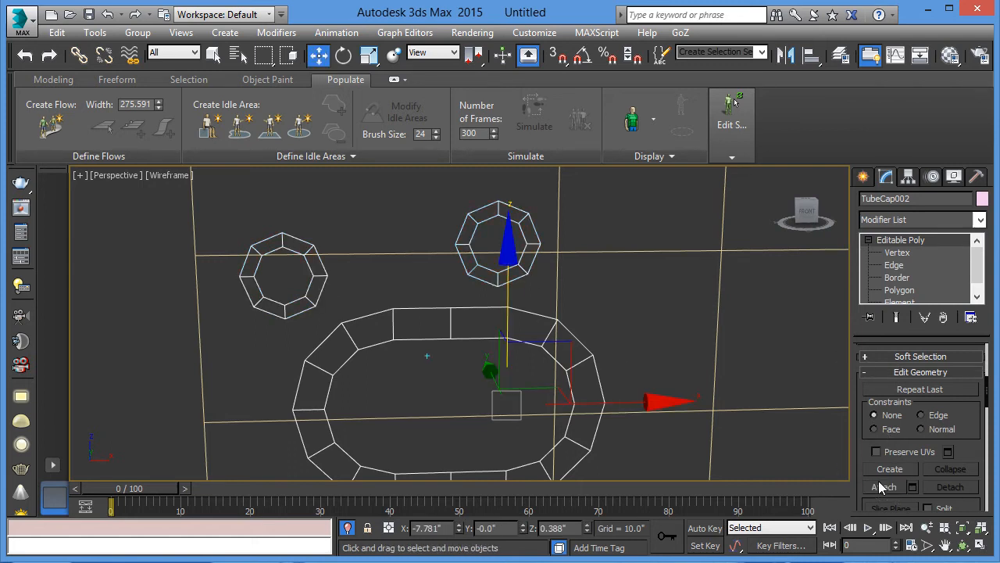
pyautogui.press('F3')
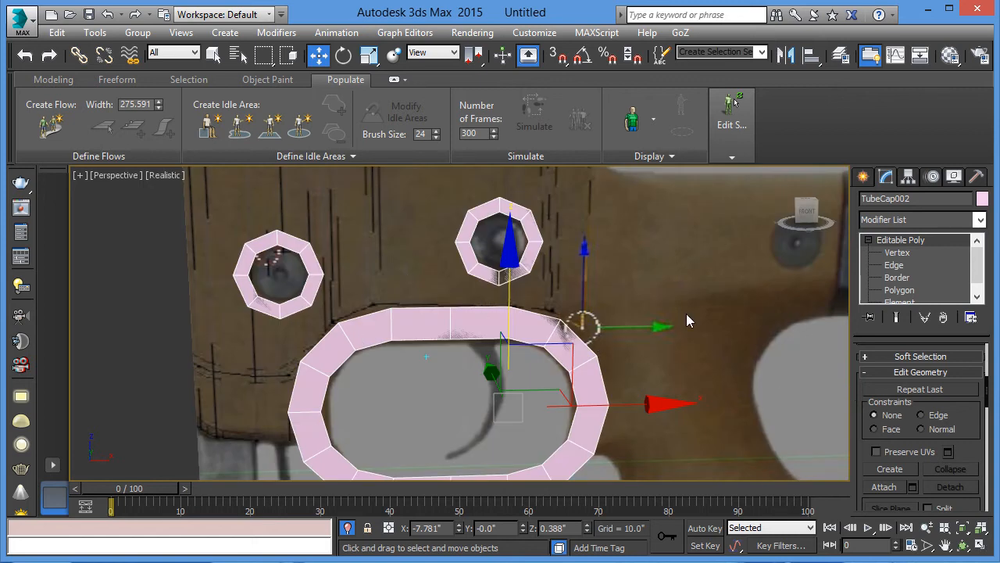
# - Enter edge editing on the combined mesh and activate the PolyDraw Extend tool with Plane001 as the drawing surface
pyautogui.click(895, 266)
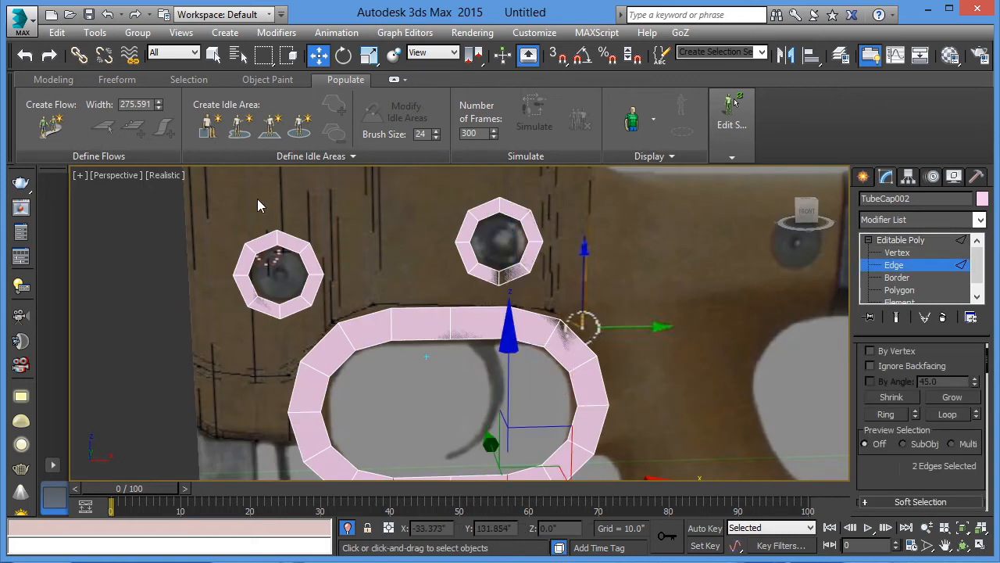
pyautogui.moveTo(883, 474); pyautogui.dragTo(928, 385)
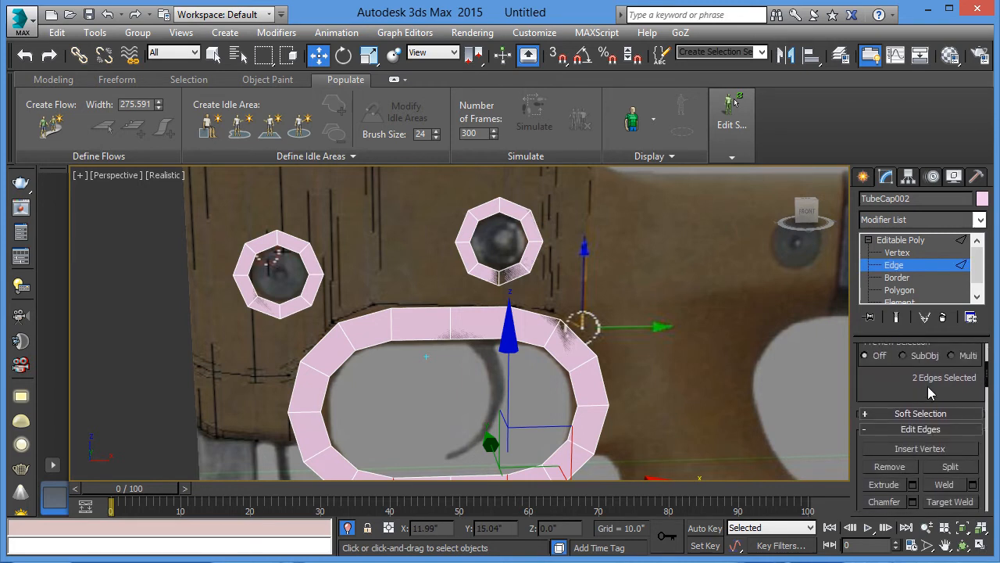
pyautogui.click(55, 80)
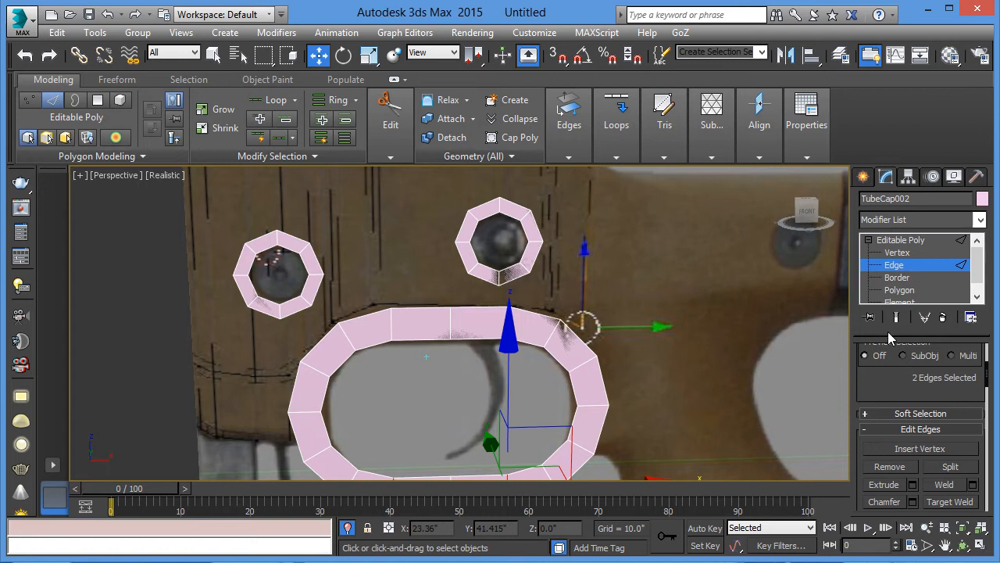
pyautogui.click(901, 243)
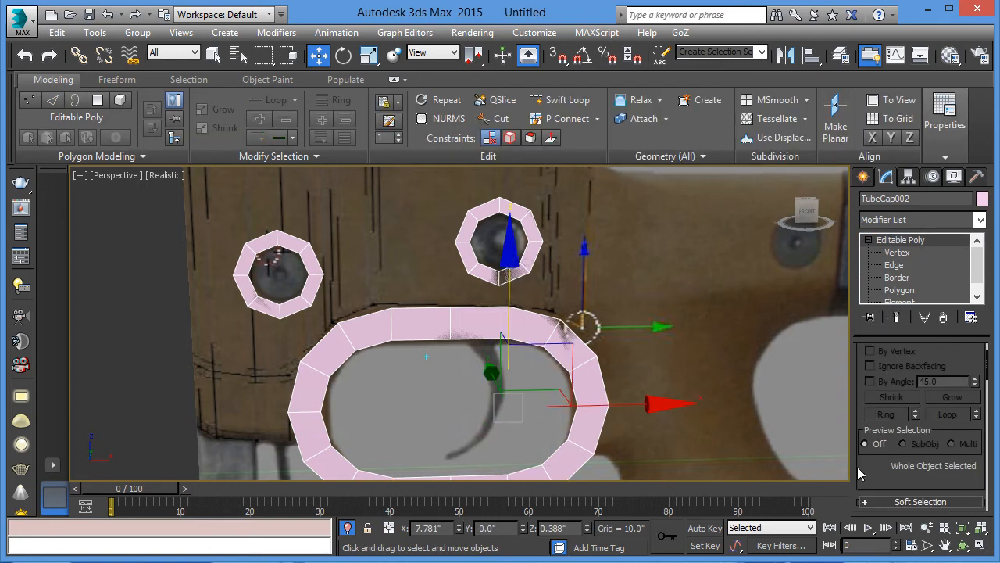
pyautogui.click(895, 265)
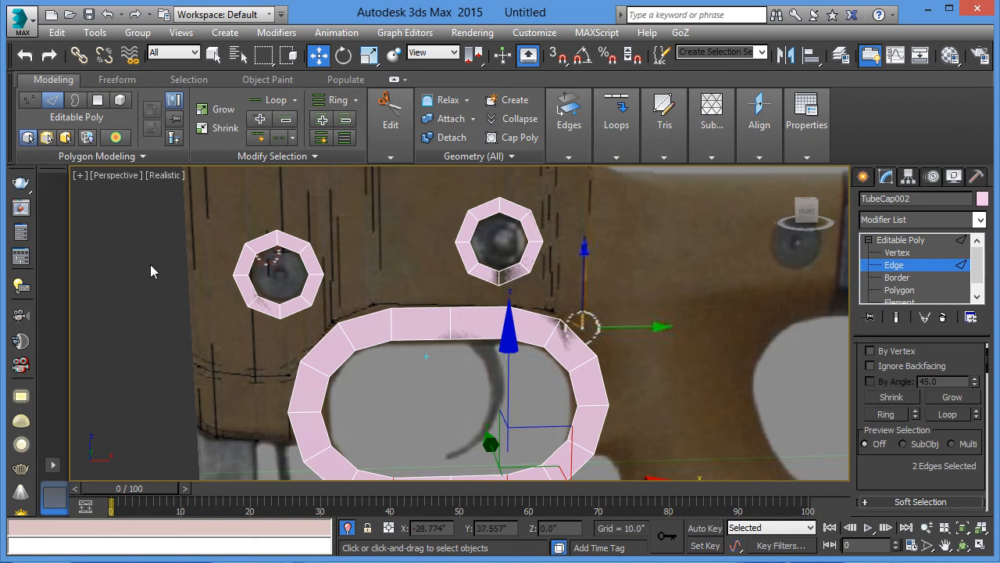
pyautogui.click(117, 80)
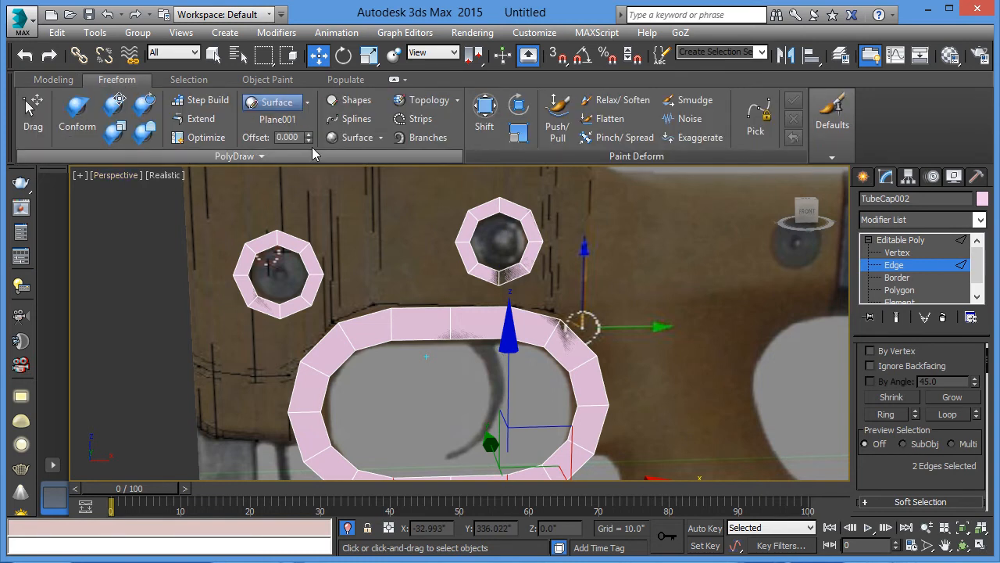
pyautogui.click(307, 102)
pyautogui.click(258, 121)
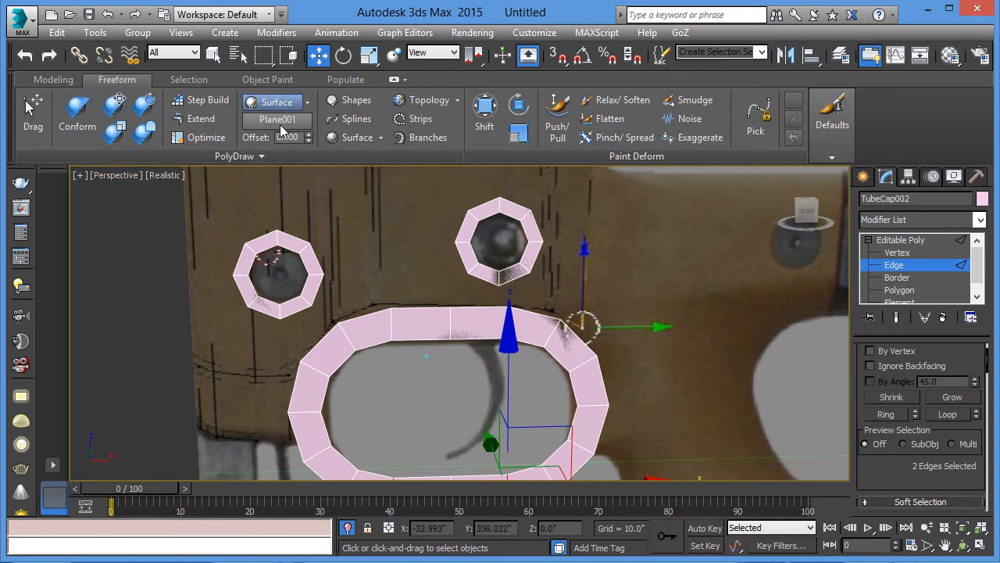
pyautogui.press('w')
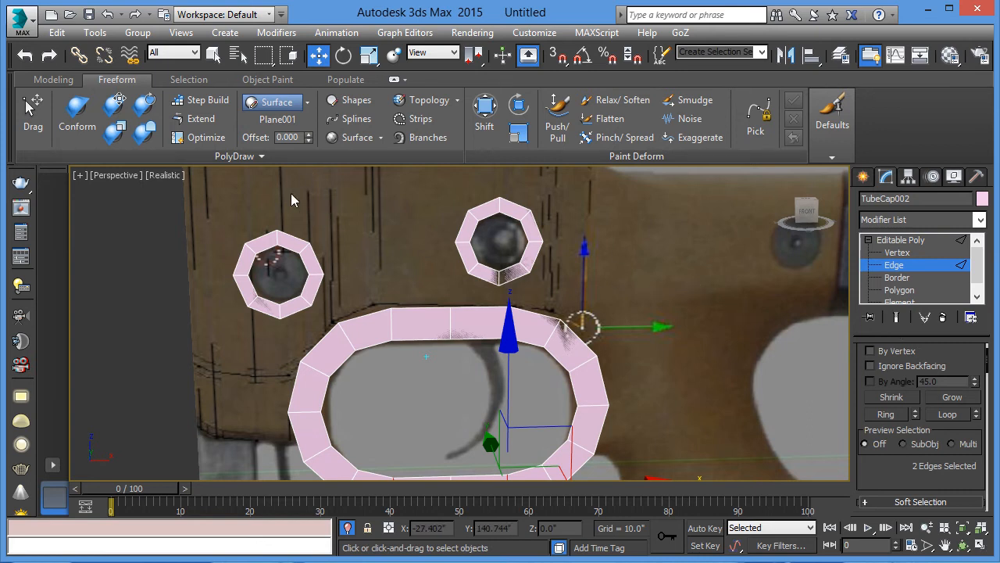
pyautogui.click(203, 120)
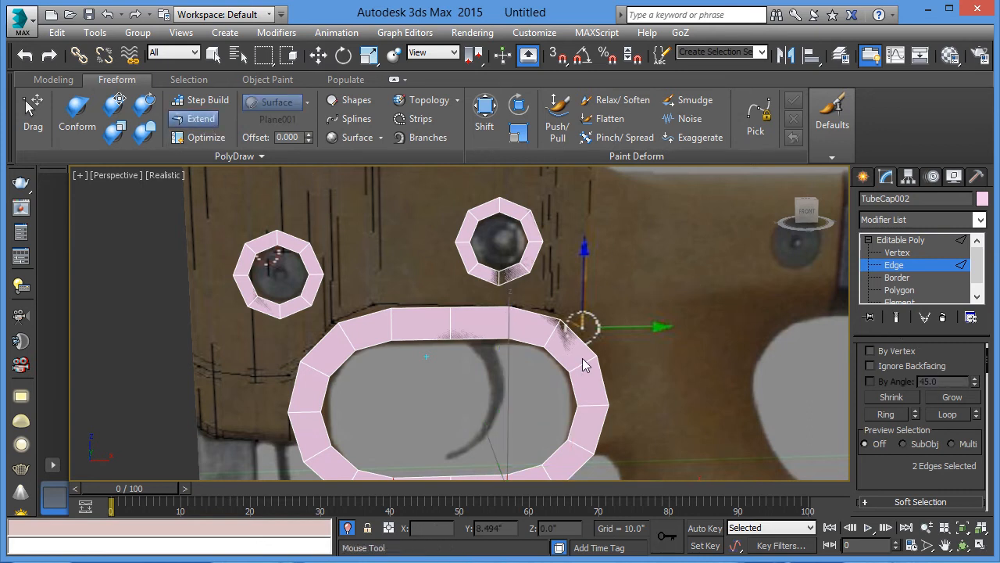
# - Extend polygons from both bolt rings down to the trigger guard ring and add a row along the guard's upper edge between them
pyautogui.keyDown('shift'); pyautogui.moveTo(514, 279); pyautogui.dragTo(481, 322); pyautogui.keyUp('shift')
pyautogui.keyDown('shift'); pyautogui.moveTo(305, 313); pyautogui.dragTo(336, 357); pyautogui.keyUp('shift')
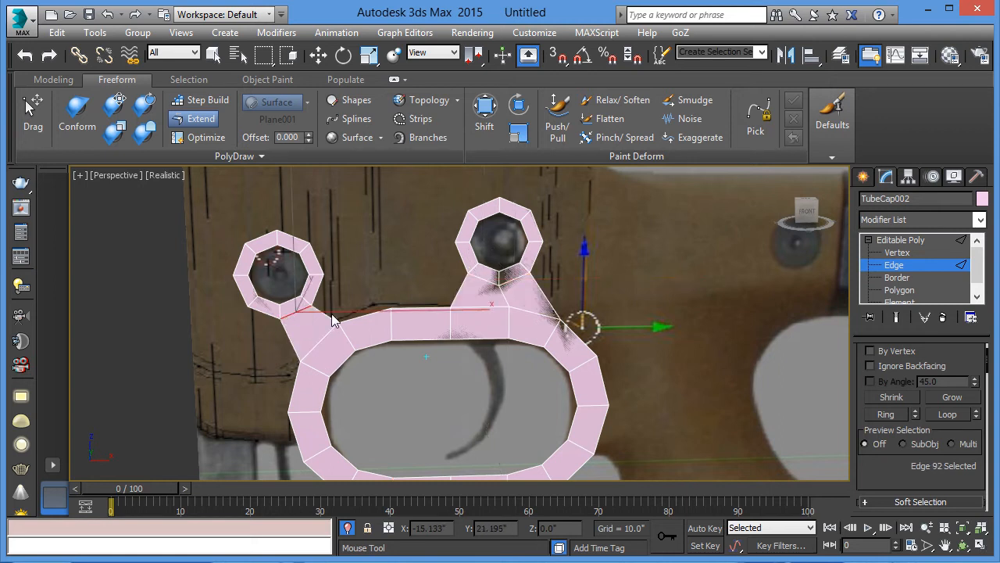
pyautogui.keyDown('shift'); pyautogui.moveTo(429, 310); pyautogui.dragTo(312, 285); pyautogui.keyUp('shift')
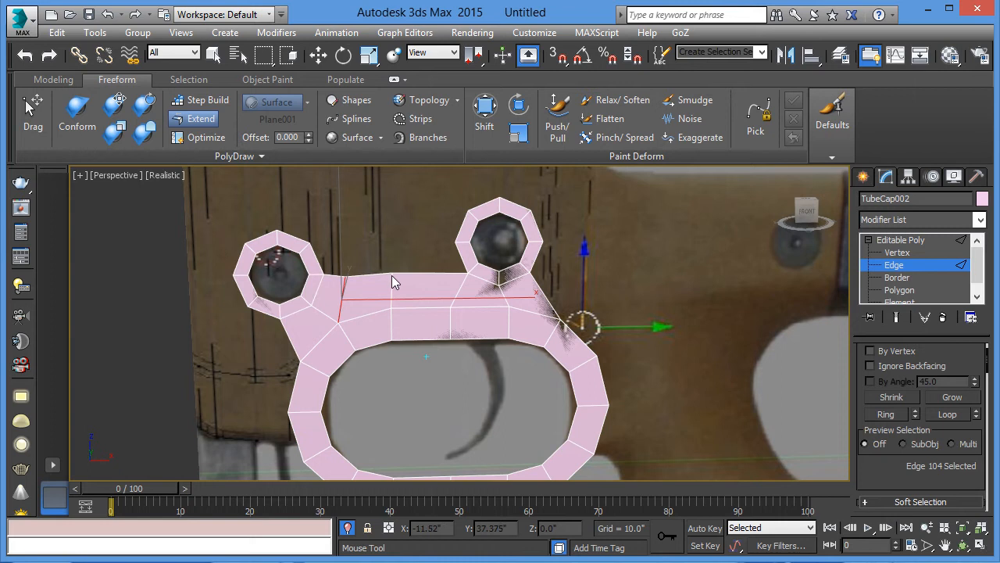
# - Adjust the new row's vertex and extend further rows of quads upward to fill the area between the two bolt rings
pyautogui.keyDown('ctrl'); pyautogui.keyDown('alt'); pyautogui.keyDown('shift'); pyautogui.moveTo(391, 275); pyautogui.dragTo(397, 276); pyautogui.keyUp('shift'); pyautogui.keyUp('alt'); pyautogui.keyUp('ctrl')
pyautogui.moveTo(325, 273); pyautogui.dragTo(341, 239)
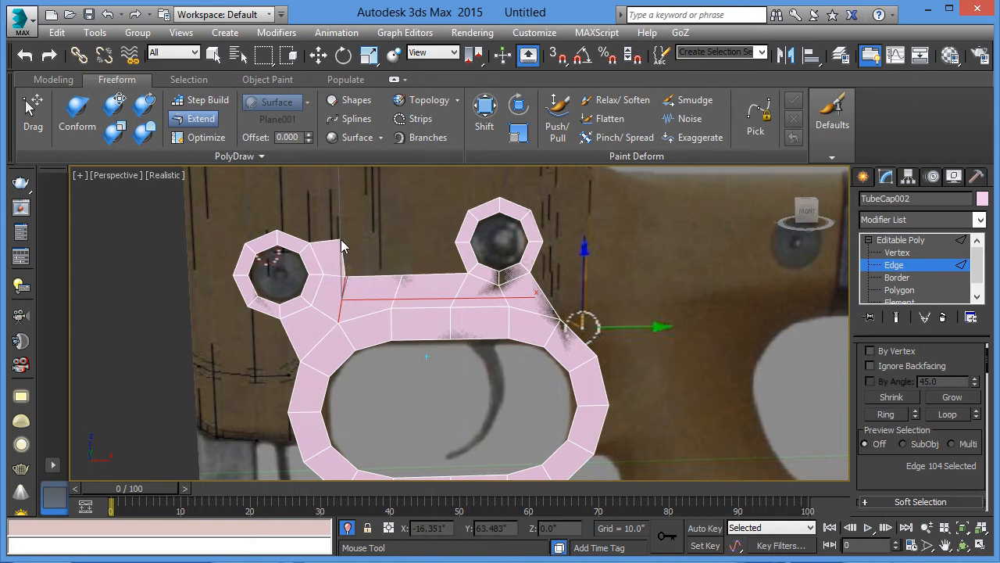
pyautogui.moveTo(349, 274); pyautogui.dragTo(399, 242)
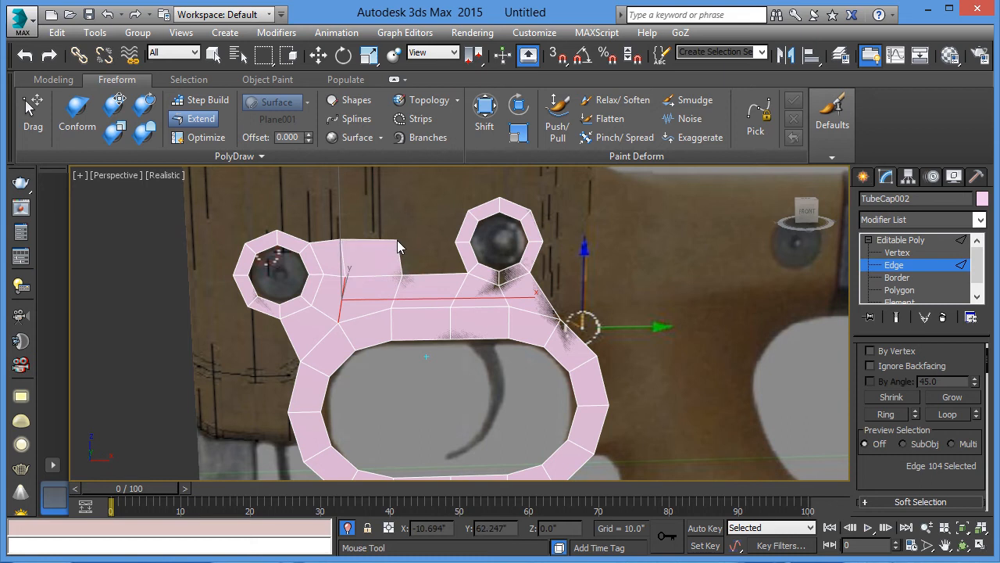
pyautogui.keyDown('ctrl'); pyautogui.keyDown('alt'); pyautogui.moveTo(463, 259); pyautogui.dragTo(393, 257); pyautogui.keyUp('alt'); pyautogui.keyUp('ctrl')
pyautogui.moveTo(457, 243); pyautogui.dragTo(398, 209)
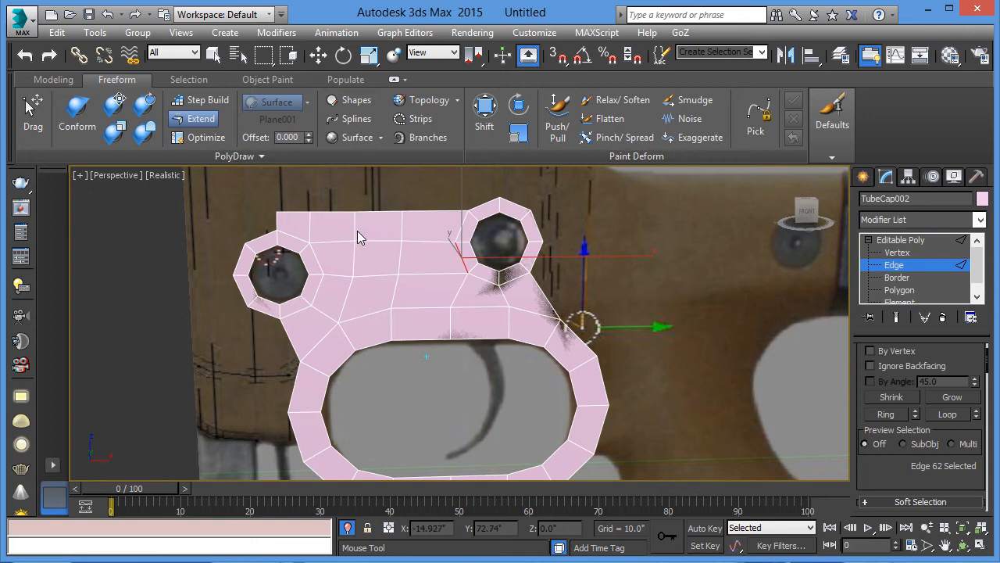
# - Extend two polygons up from the right bolt ring and make their three top vertices planar in Y
pyautogui.moveTo(425, 286); pyautogui.dragTo(413, 373, button='middle')
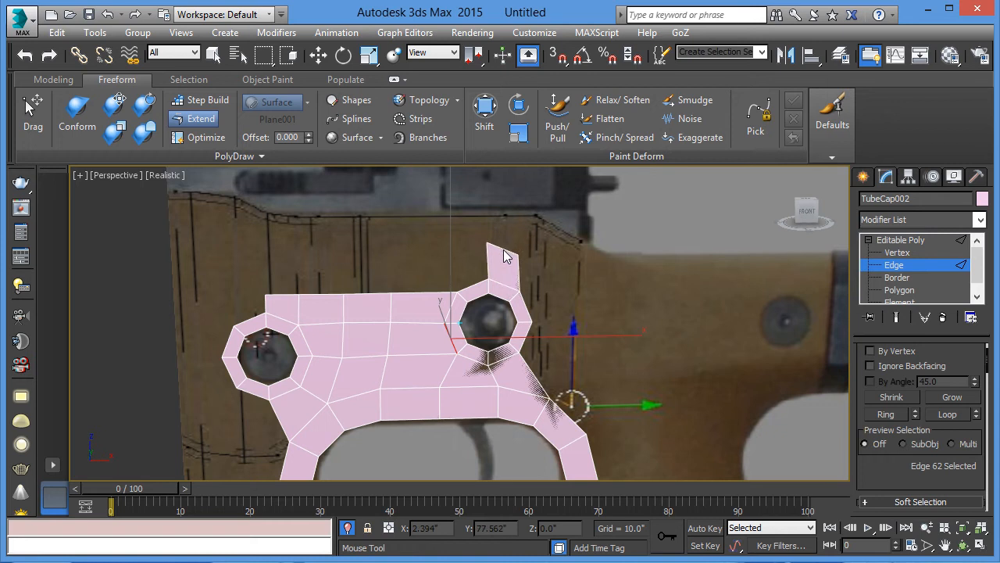
pyautogui.moveTo(488, 279); pyautogui.dragTo(458, 253)
pyautogui.press('1')
pyautogui.press('w')
pyautogui.moveTo(450, 247); pyautogui.dragTo(547, 270)
pyautogui.scroll(-5, 889, 388)
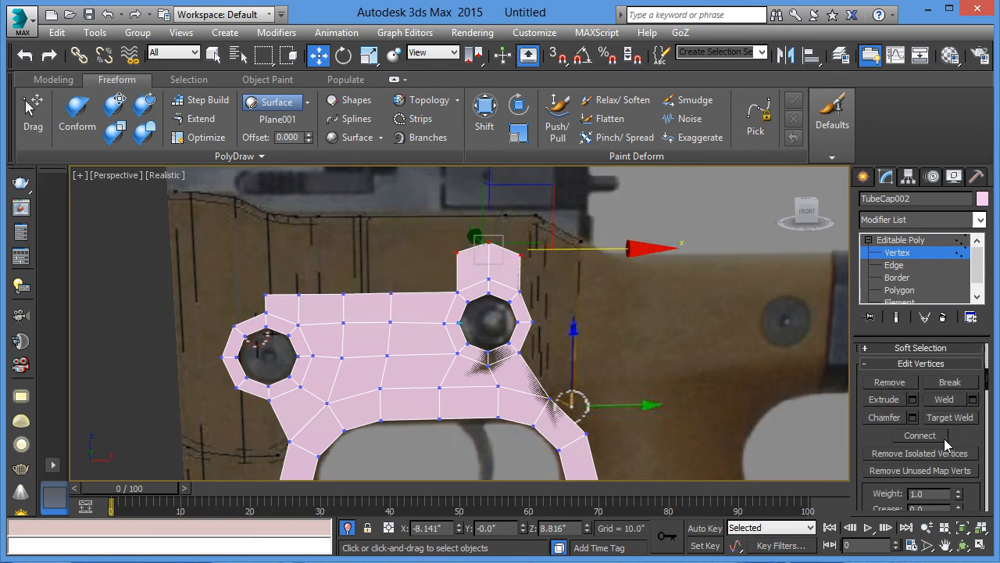
pyautogui.scroll(-5, 966, 444)
pyautogui.scroll(-4, 973, 413)
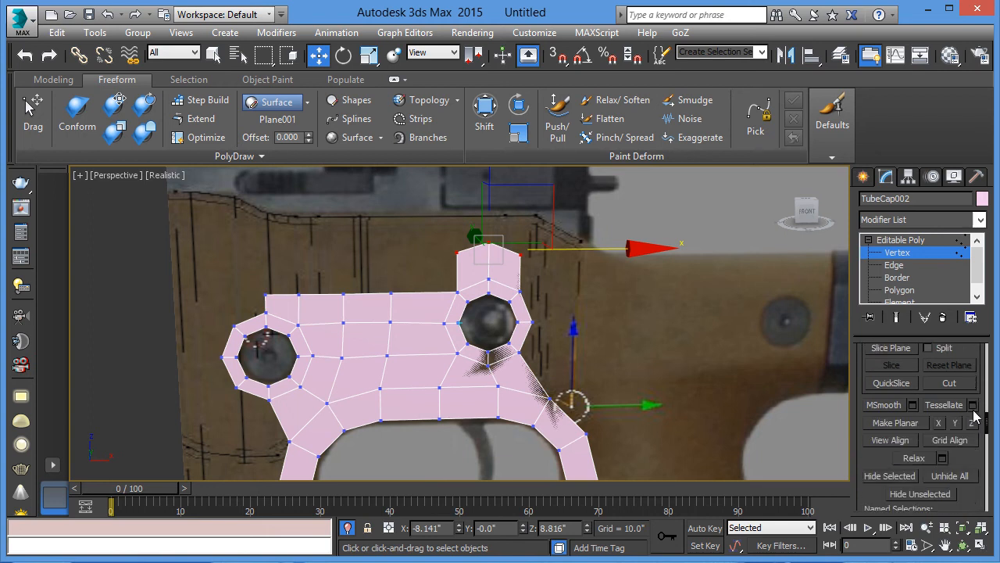
pyautogui.click(955, 399)
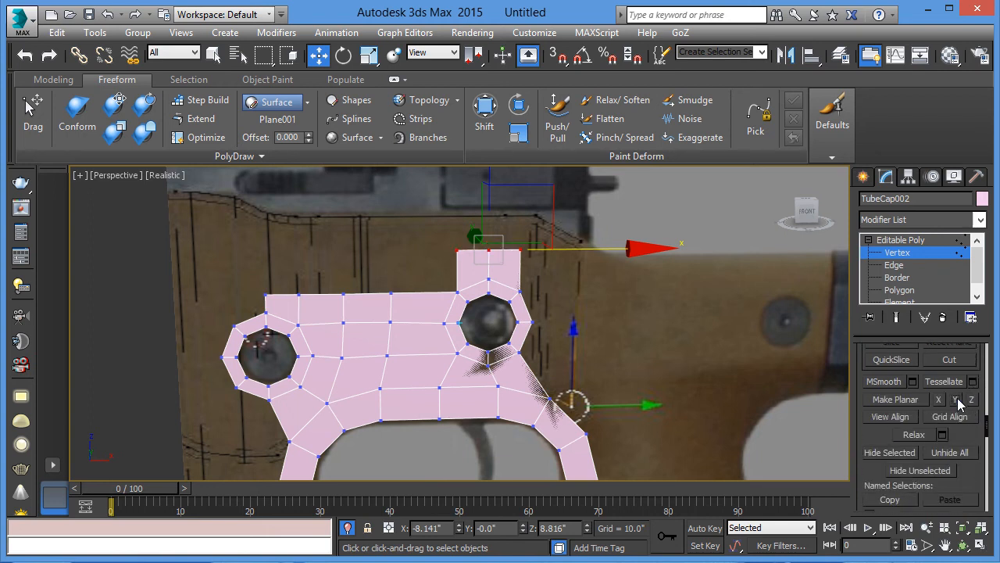
# - Extrude the two top edges up to the stock's upper outline, then extend their left side edge into a segmented strip above the left bolt
pyautogui.press('2')
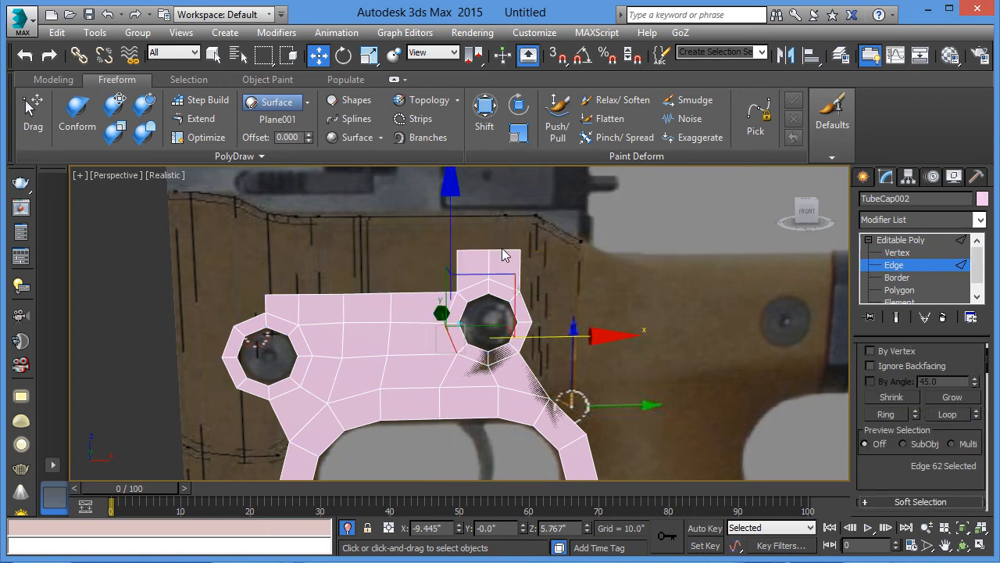
pyautogui.click(502, 249)
pyautogui.keyDown('ctrl'); pyautogui.click(469, 249); pyautogui.keyUp('ctrl')
pyautogui.keyDown('shift'); pyautogui.moveTo(470, 248); pyautogui.dragTo(486, 174); pyautogui.keyUp('shift')
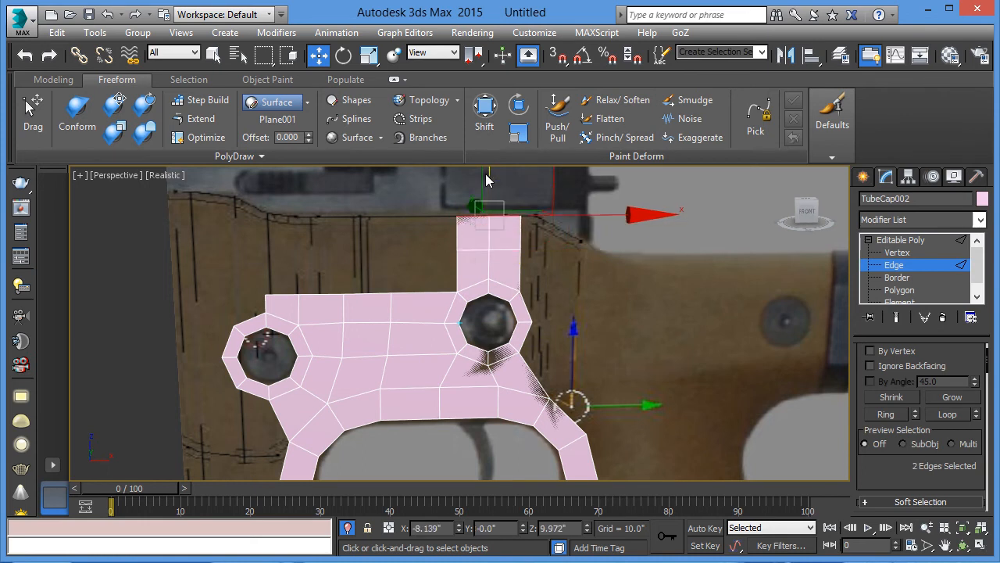
pyautogui.click(460, 237)
pyautogui.keyDown('shift'); pyautogui.moveTo(518, 232); pyautogui.dragTo(397, 225); pyautogui.keyUp('shift')
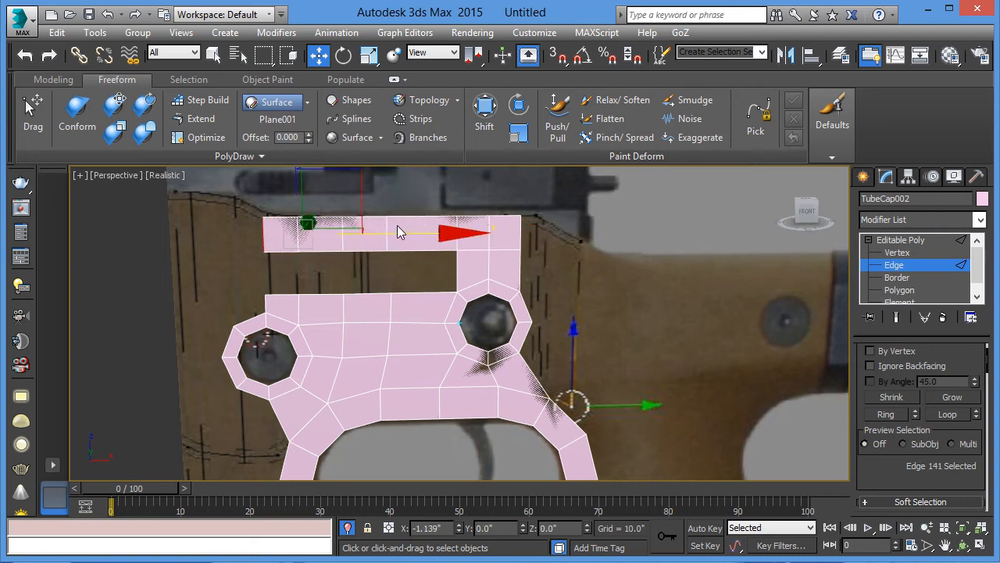
# - Fill the gap between the upper strip and the mesh below with quads using the Extend tool
pyautogui.click(201, 119)
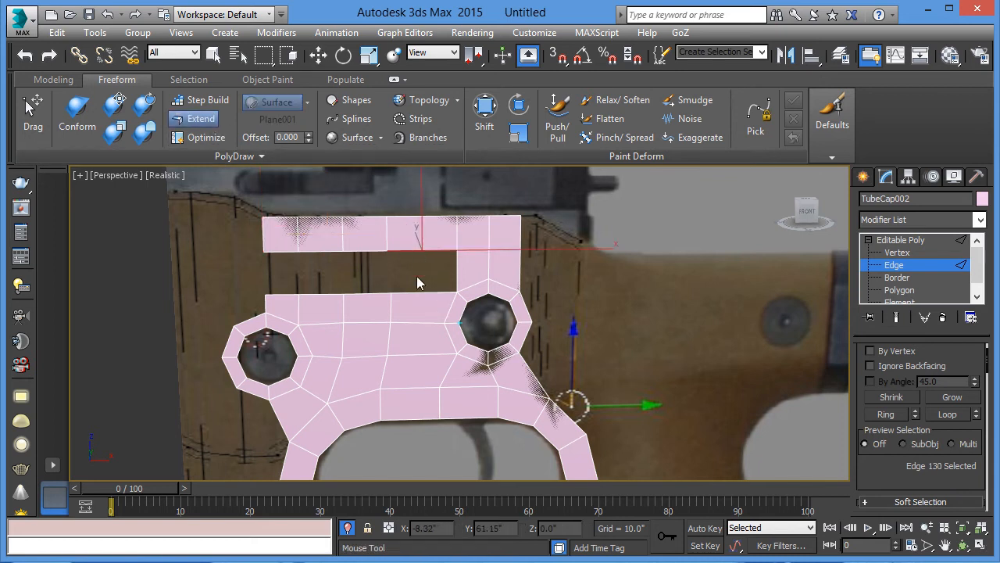
pyautogui.keyDown('shift'); pyautogui.moveTo(417, 276); pyautogui.dragTo(418, 290); pyautogui.keyUp('shift')
pyautogui.keyDown('shift'); pyautogui.moveTo(368, 251); pyautogui.dragTo(359, 287); pyautogui.keyUp('shift')
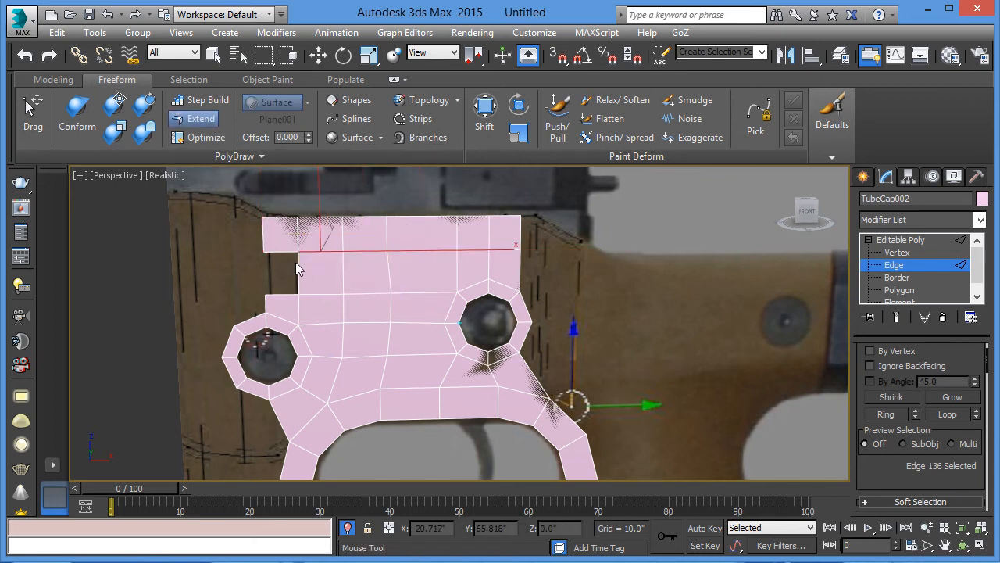
pyautogui.keyDown('shift'); pyautogui.moveTo(296, 266); pyautogui.dragTo(291, 303); pyautogui.keyUp('shift')
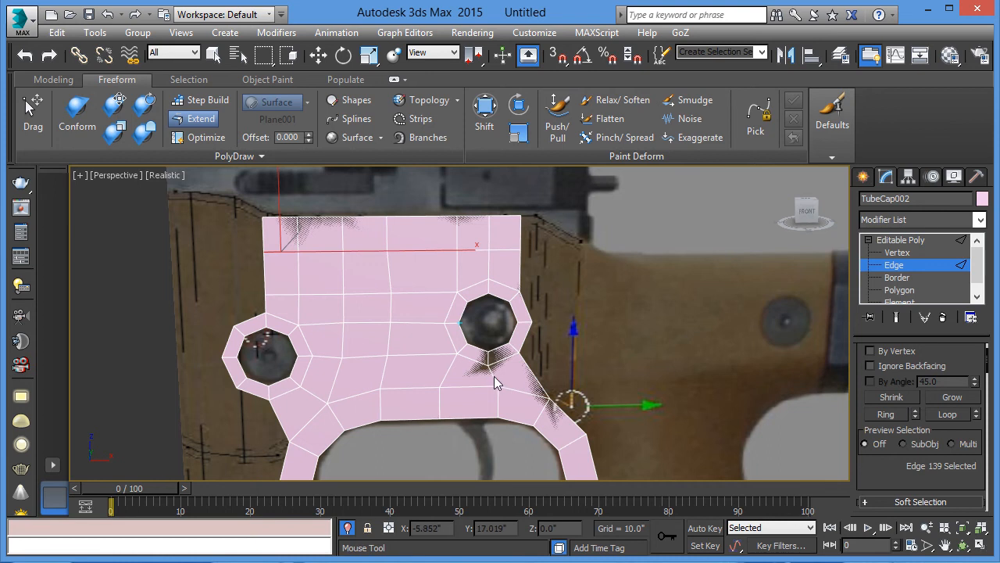
pyautogui.moveTo(494, 382); pyautogui.dragTo(489, 315, button='middle')
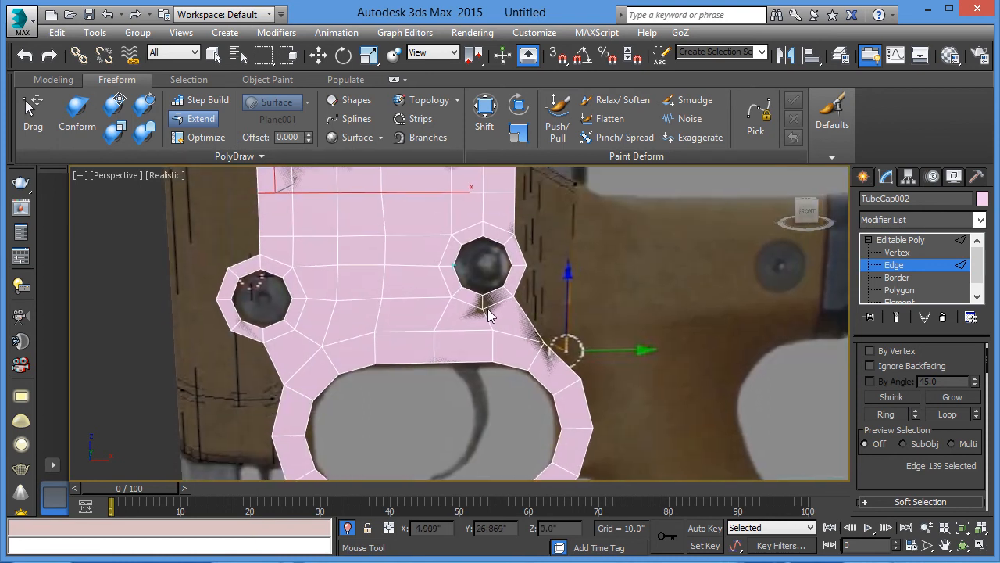
pyautogui.scroll(-2, 489, 315)
pyautogui.scroll(-2, 496, 329)
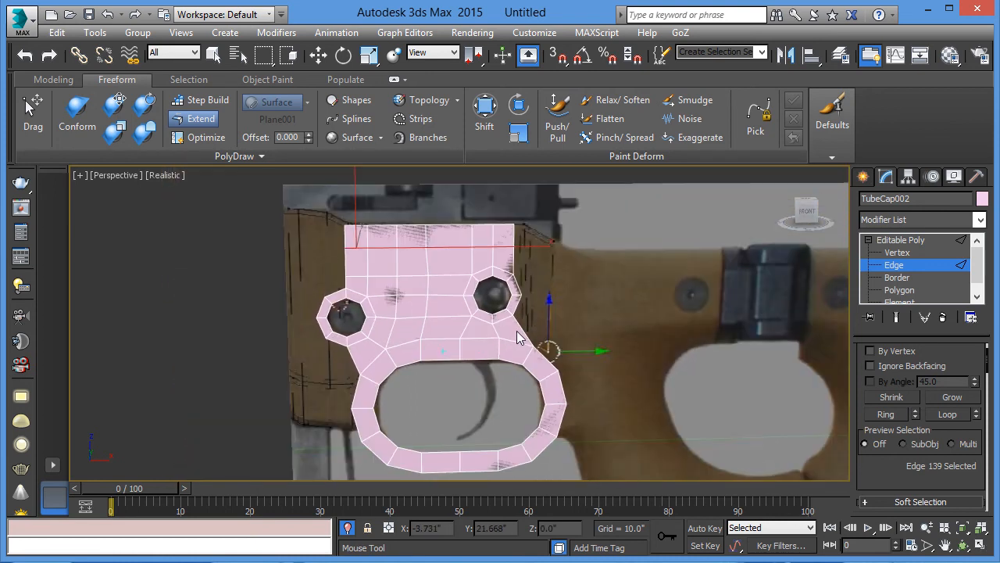
pyautogui.scroll(2, 507, 330)
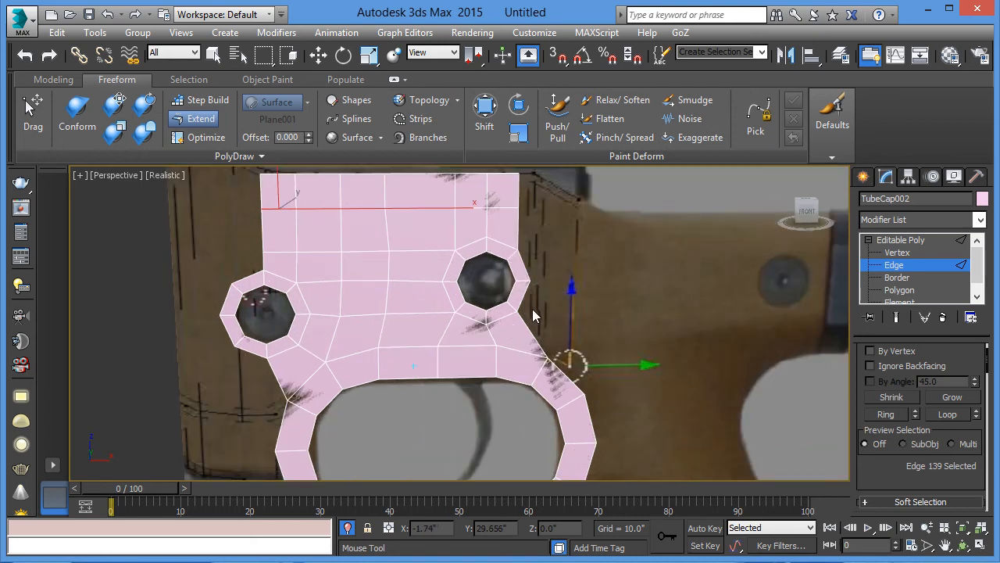
pyautogui.press('z')
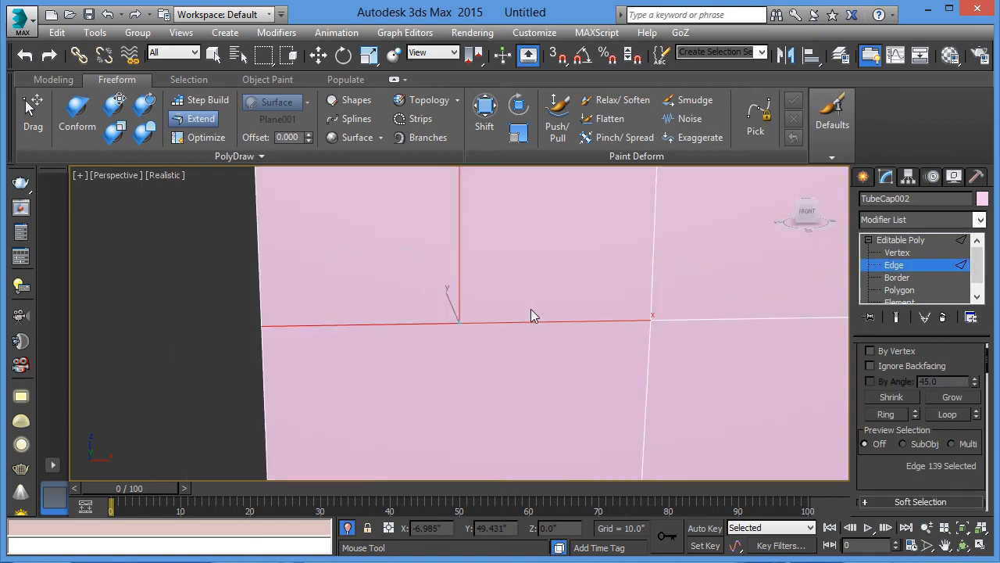
# - Select the inner borders of both bolt holes and extrude them backward along Y to give the holes thickness
pyautogui.scroll(-4, 481, 304)
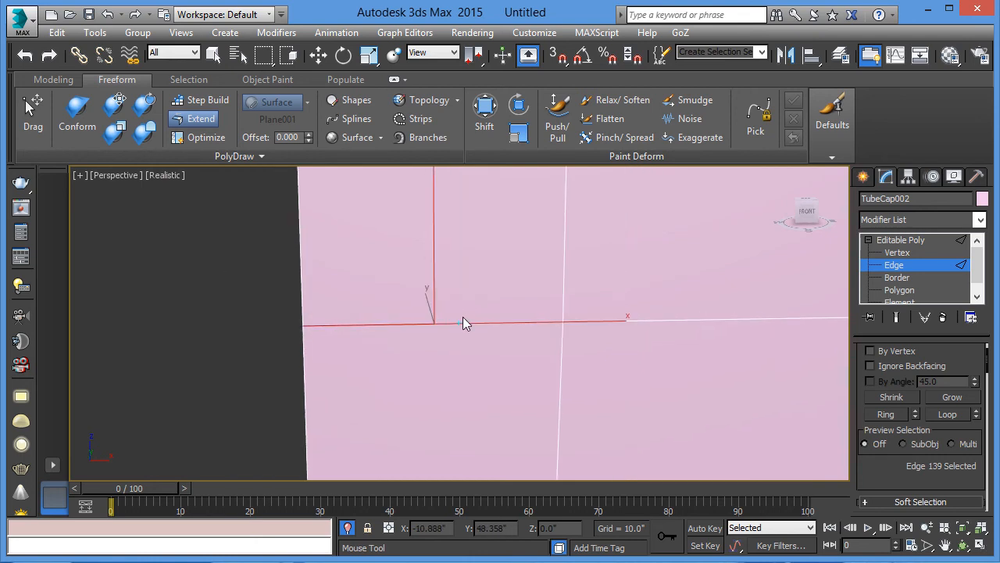
pyautogui.scroll(-4, 518, 308)
pyautogui.moveTo(609, 365); pyautogui.dragTo(676, 301, button='middle')
pyautogui.click(895, 278)
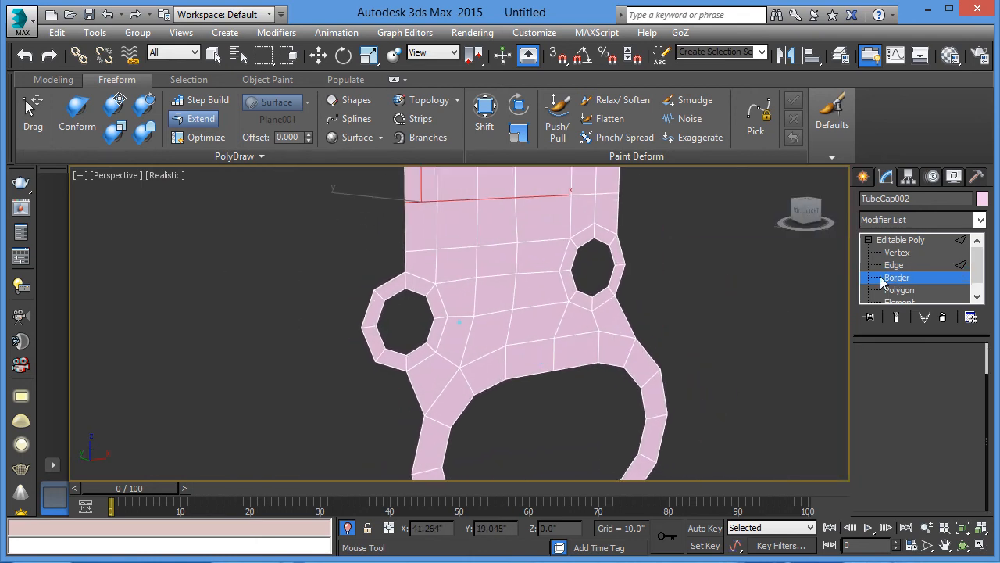
pyautogui.press('w')
pyautogui.click(614, 268)
pyautogui.keyDown('ctrl'); pyautogui.click(432, 321); pyautogui.keyUp('ctrl')
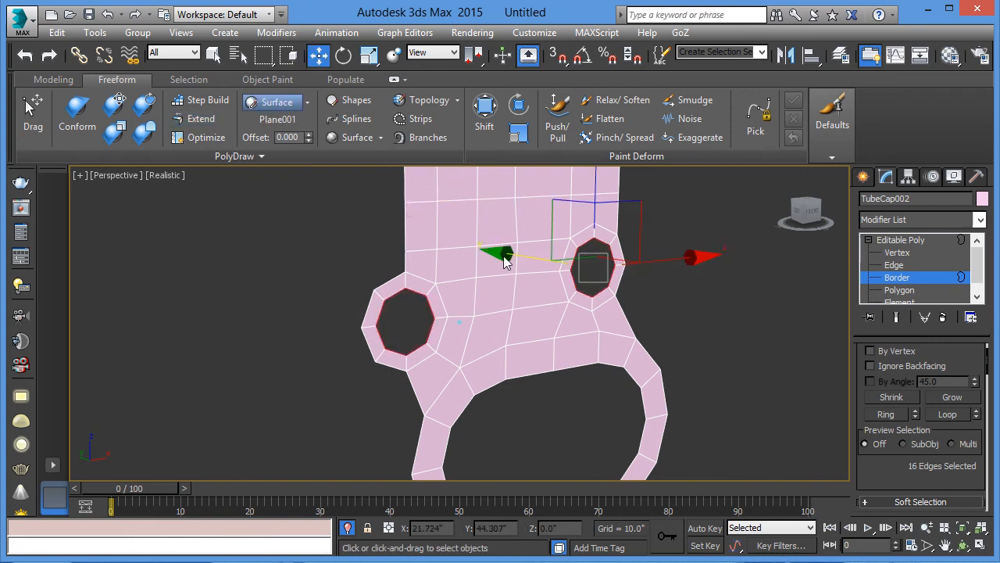
# - Extrude the inner border of the trigger guard opening backward along Y
pyautogui.click(603, 373)
pyautogui.moveTo(500, 427); pyautogui.dragTo(482, 416)
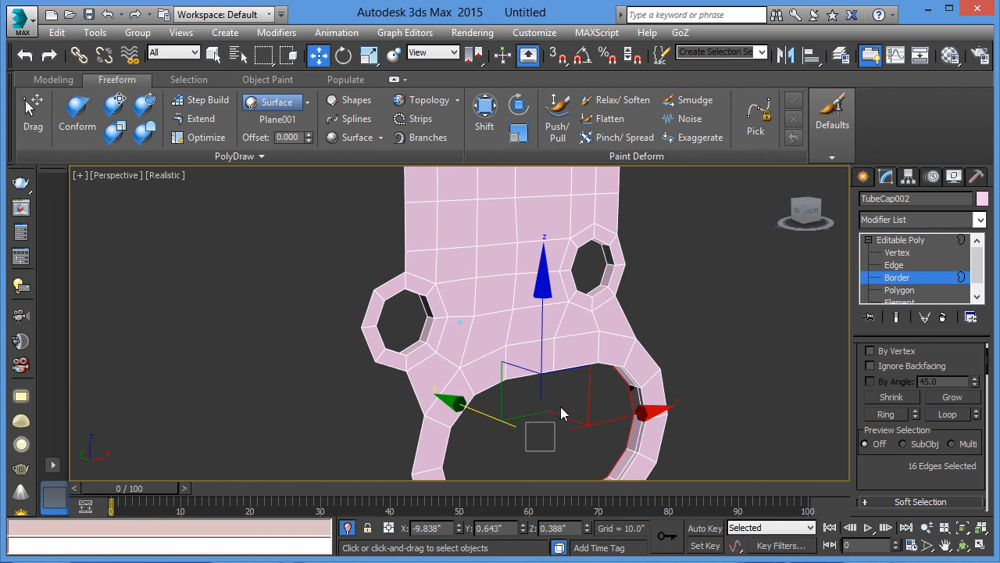
pyautogui.keyDown('alt'); pyautogui.moveTo(560, 411); pyautogui.dragTo(585, 393, button='middle'); pyautogui.keyUp('alt')
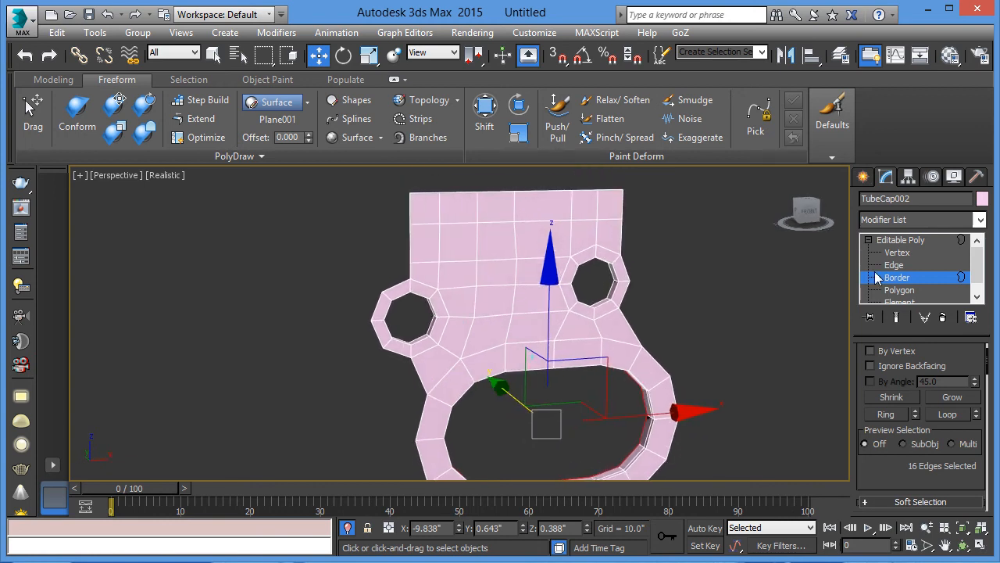
# - Apply a TurboSmooth modifier to the whole mesh with Isoline Display on and increased iterations, then deselect it to inspect the smoothed shape
pyautogui.click(898, 240)
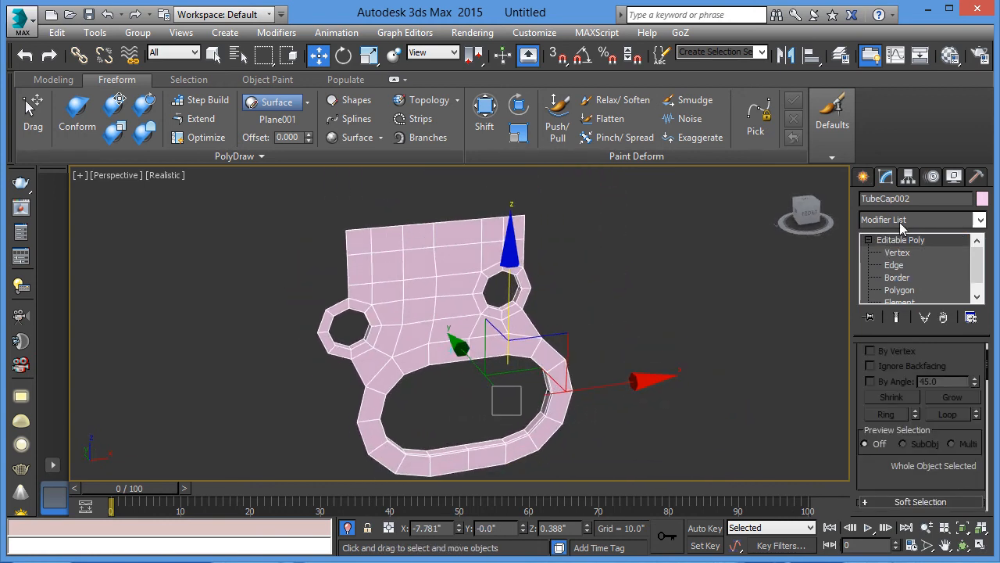
pyautogui.click(899, 222)
pyautogui.scroll(-10, 895, 221)
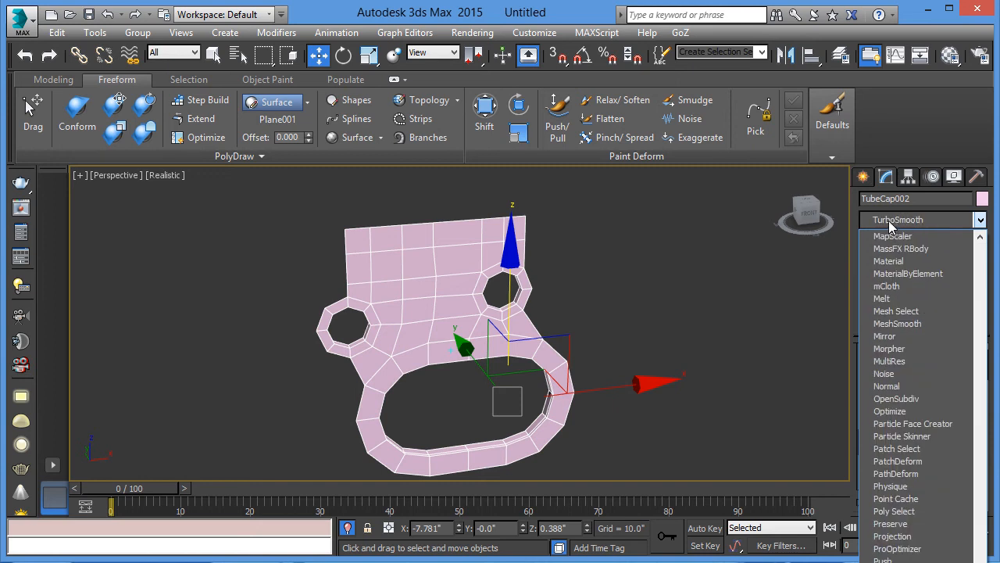
pyautogui.click(888, 220)
pyautogui.click(899, 418)
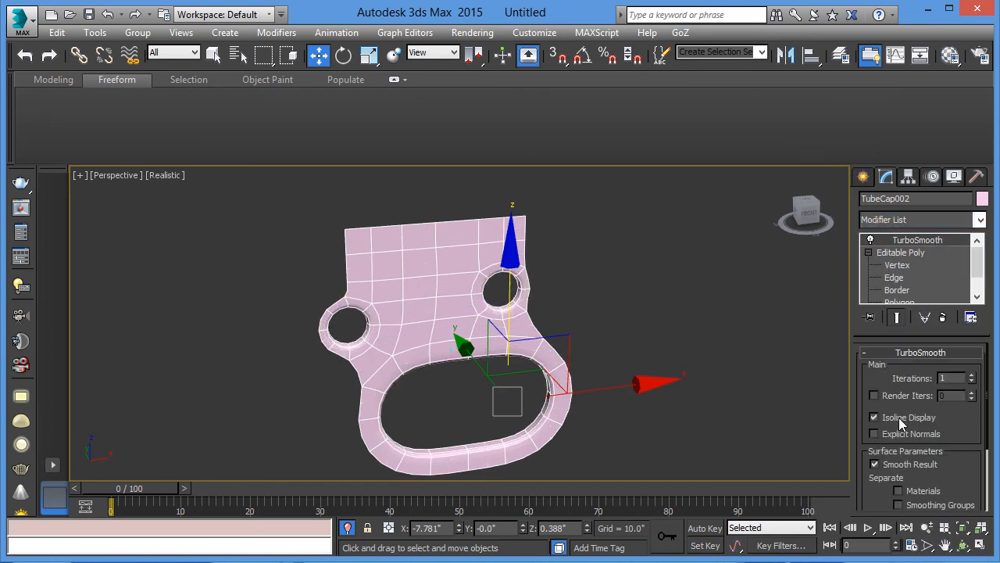
pyautogui.click(972, 375)
pyautogui.click(645, 311)
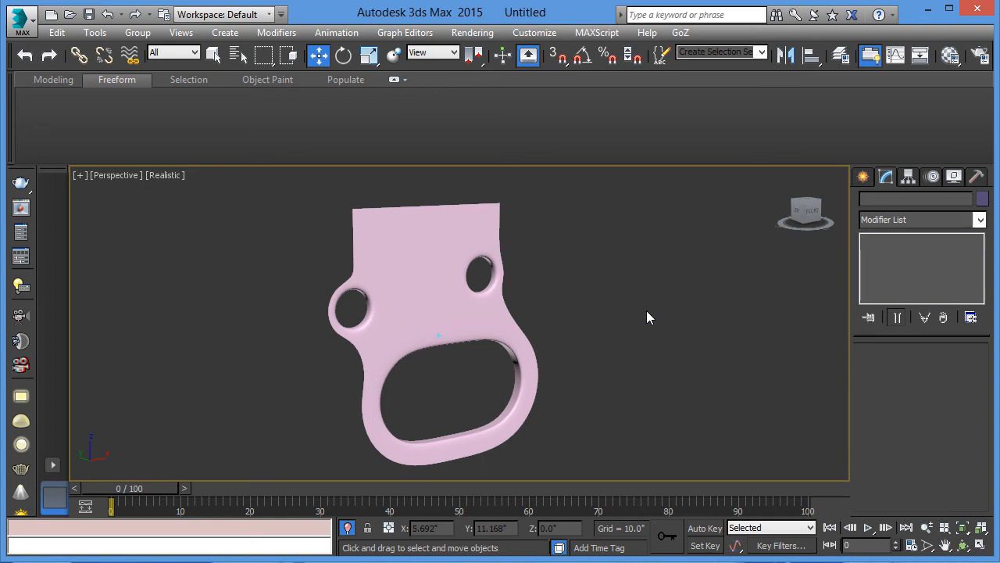
pyautogui.keyDown('alt'); pyautogui.moveTo(551, 350); pyautogui.dragTo(572, 342, button='middle'); pyautogui.keyUp('alt')
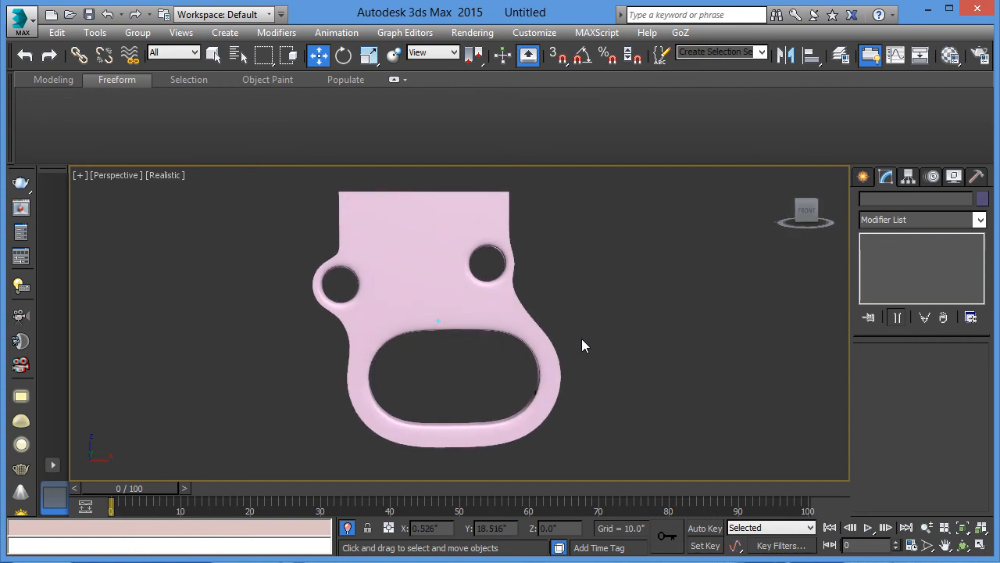
pyautogui.keyDown('alt'); pyautogui.moveTo(582, 338); pyautogui.dragTo(584, 337, button='middle'); pyautogui.keyUp('alt')
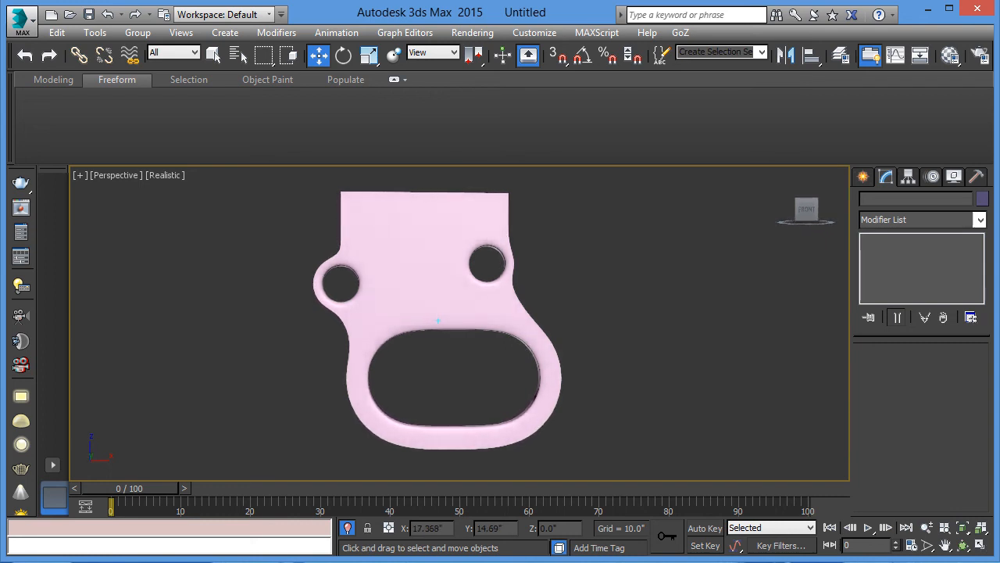